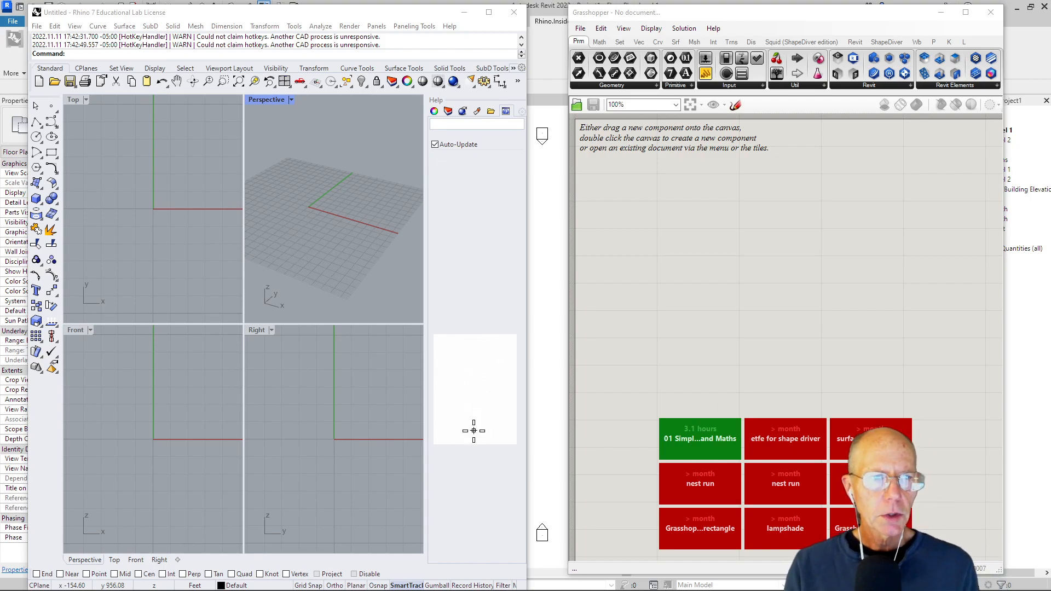
Start a new model from the "Large Objects - Feet, Feet & Inches" template, discarding changes to the untitled one.
{"action": "left_click", "coordinate": [37, 27]}
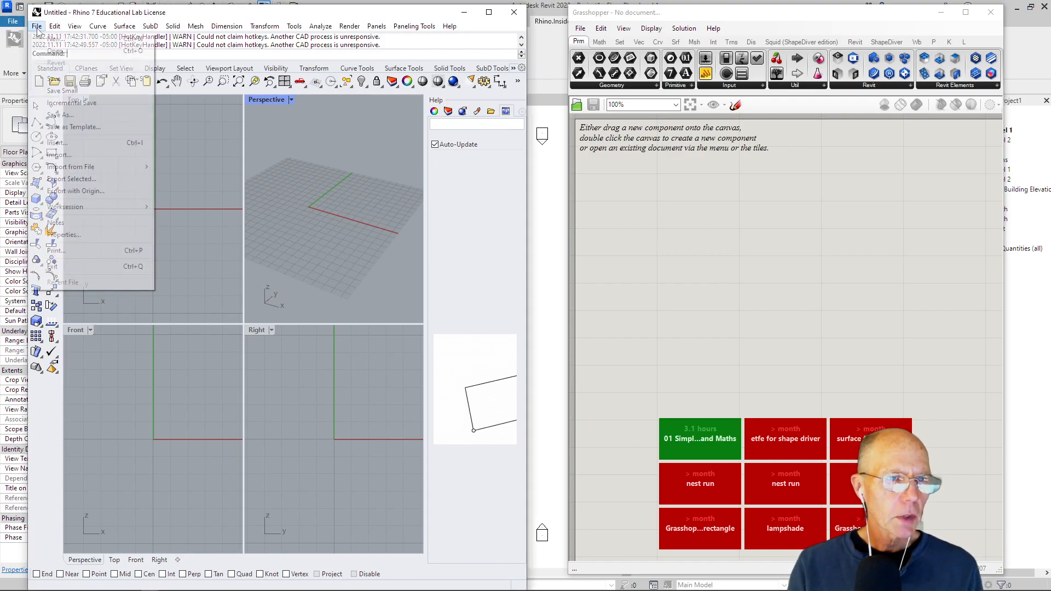
{"action": "left_click", "coordinate": [52, 39]}
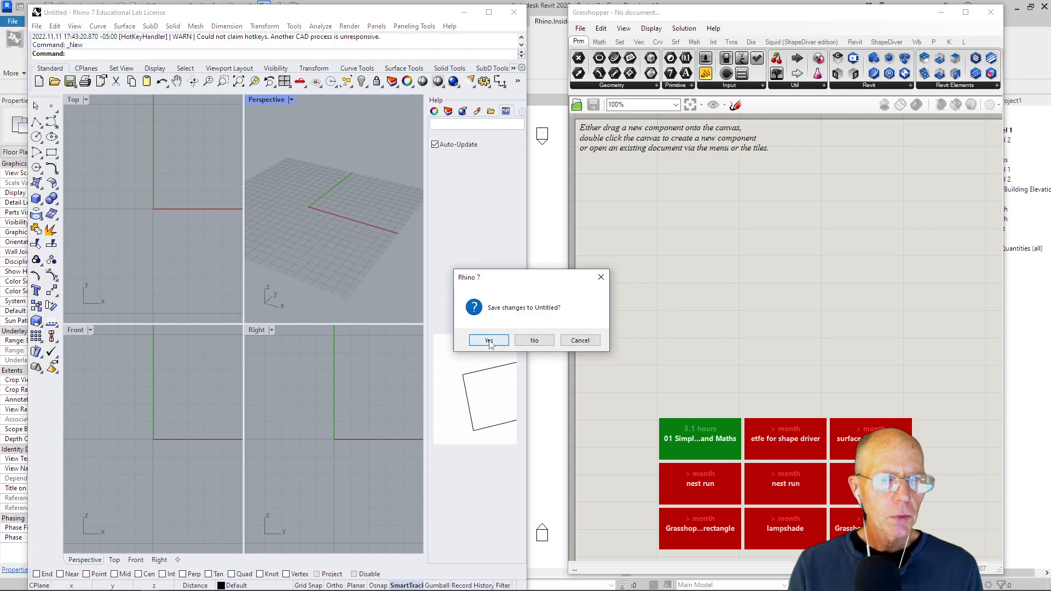
{"action": "left_click", "coordinate": [535, 341]}
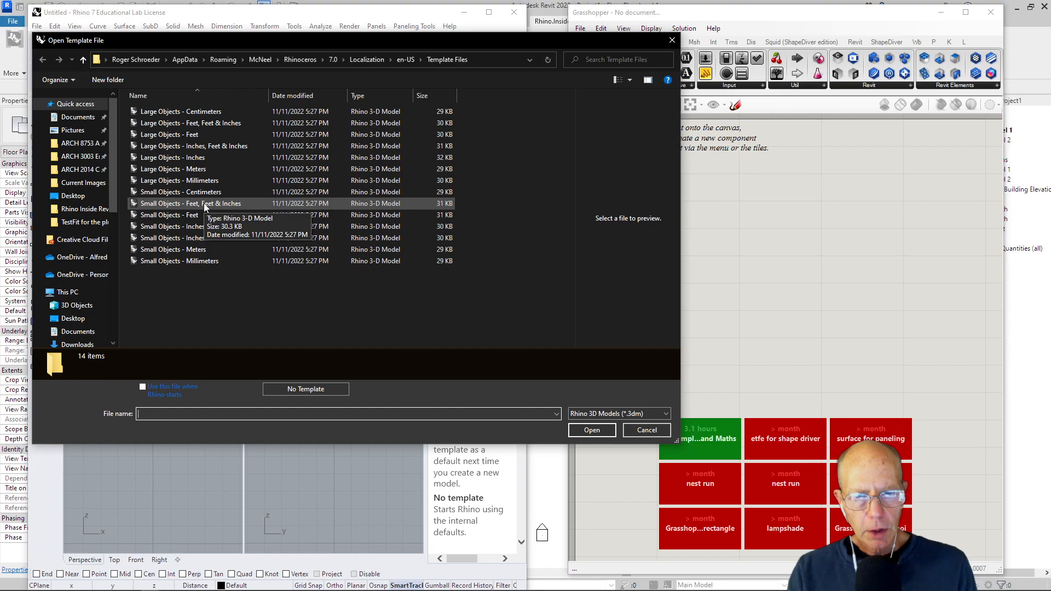
{"action": "left_click", "coordinate": [193, 125]}
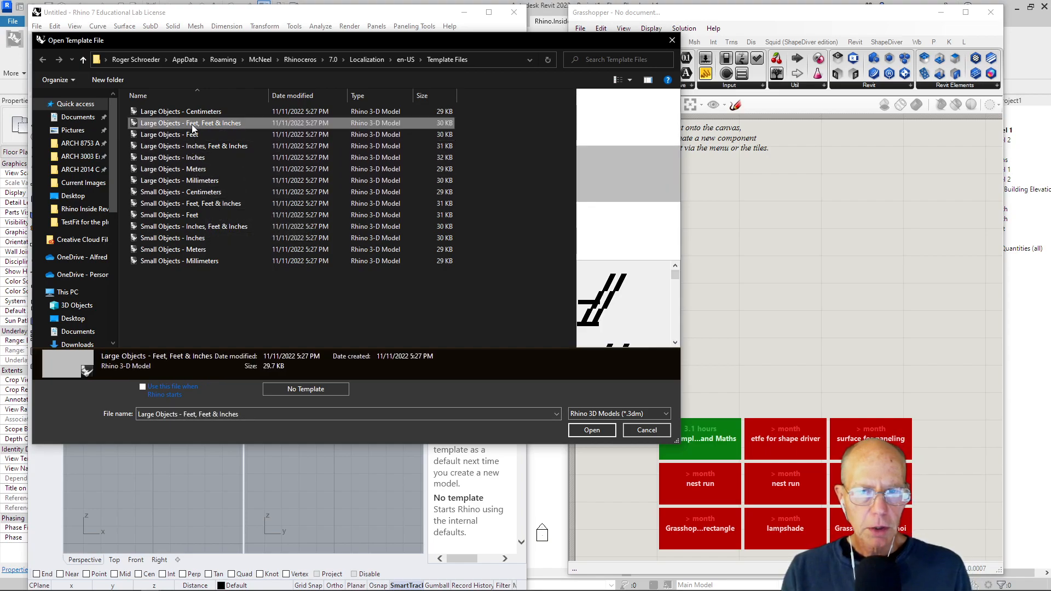
{"action": "left_click", "coordinate": [585, 430]}
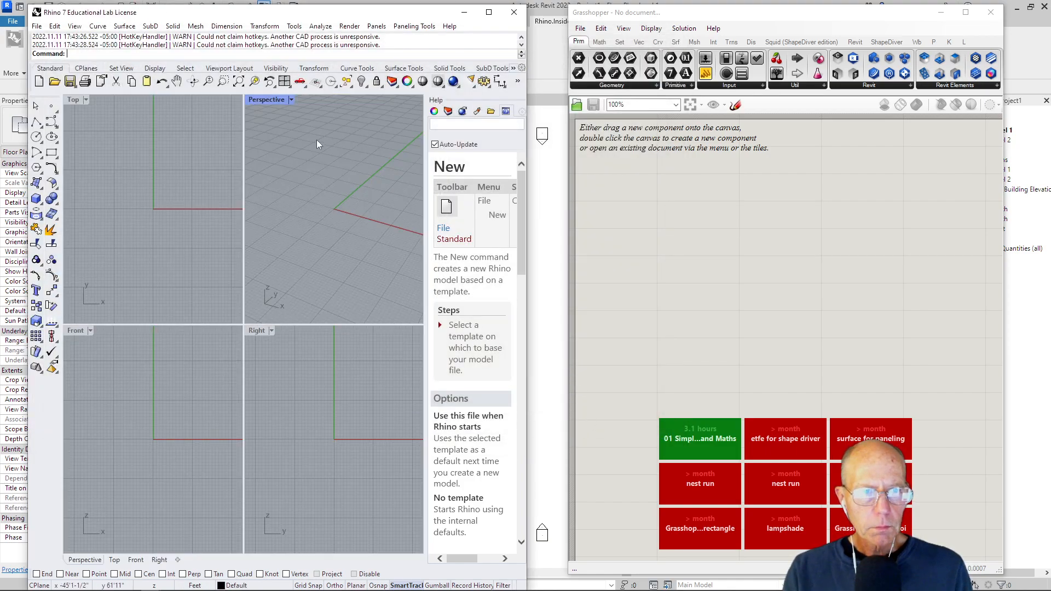
Save the new model in the Documents folder as Stadium.
{"action": "left_click", "coordinate": [39, 28]}
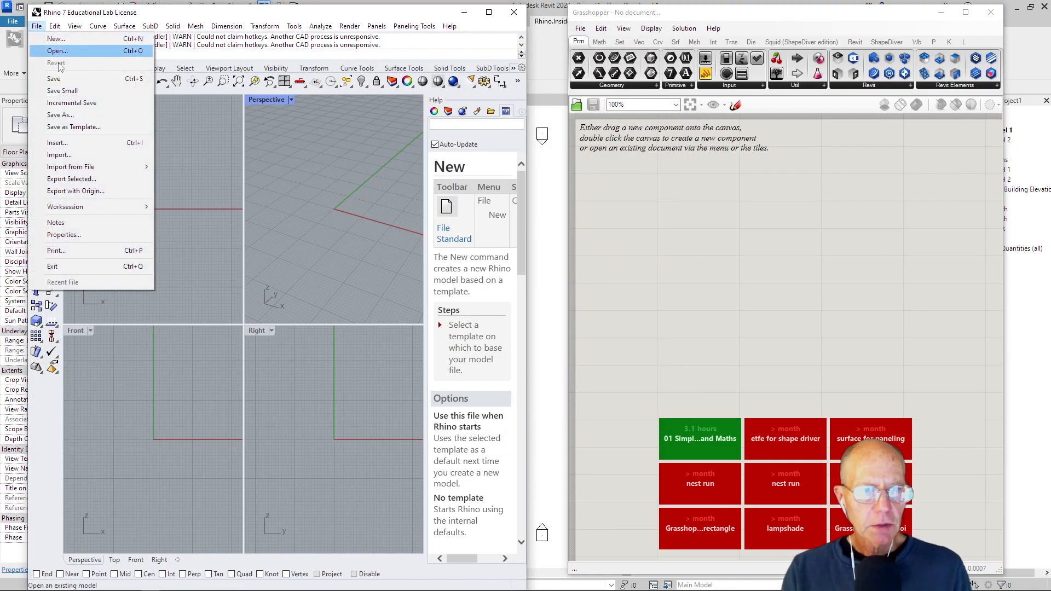
{"action": "left_click", "coordinate": [74, 79]}
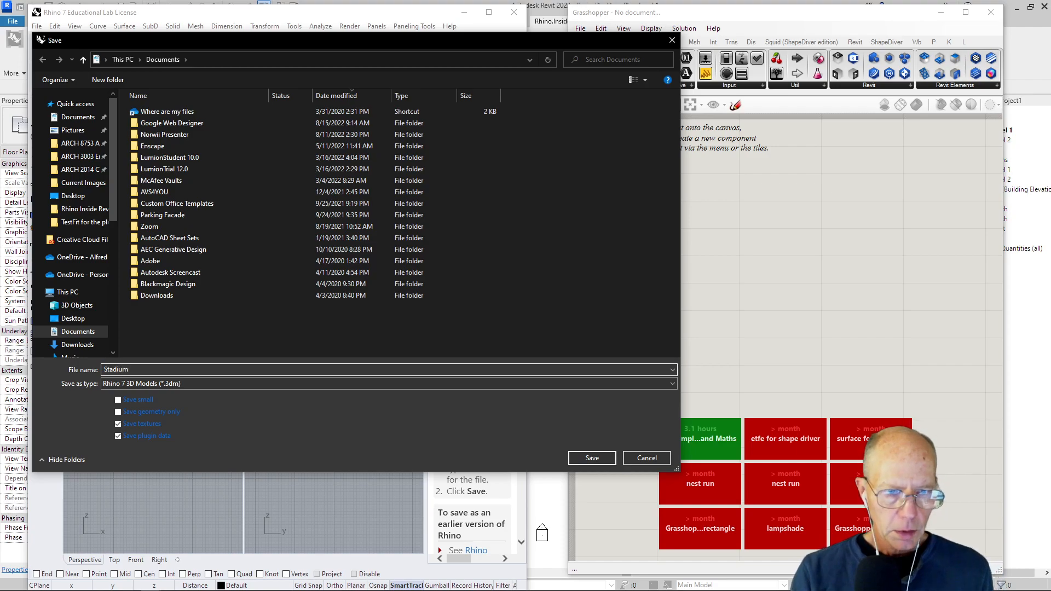
{"action": "left_click", "coordinate": [592, 458]}
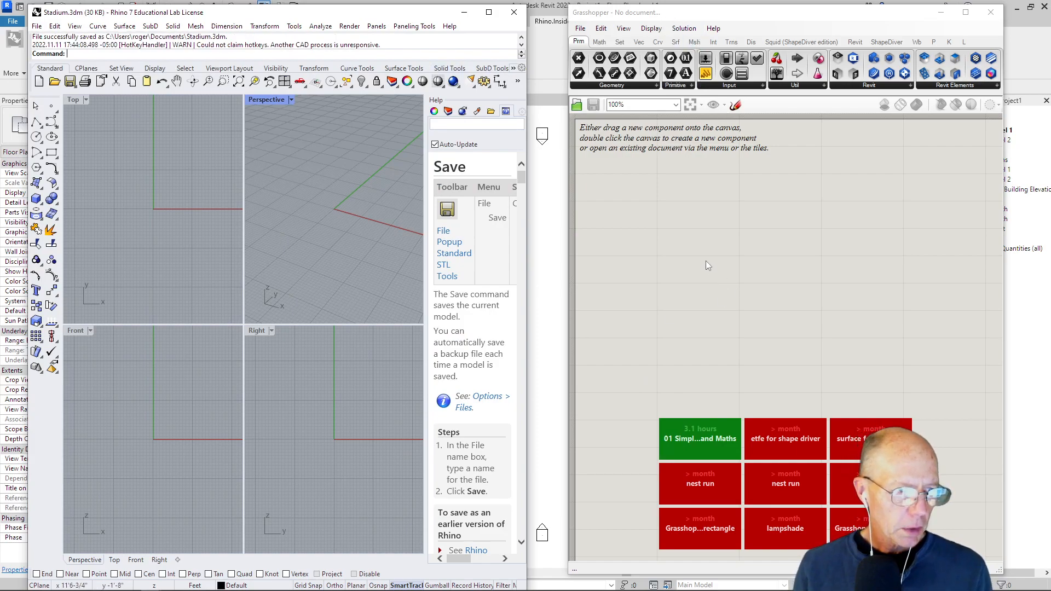
Move the Grasshopper window out of the way, then maximize the Rhino window and its Perspective viewport.
{"action": "left_click_drag", "start_coordinate": [758, 15], "coordinate": [878, 520]}
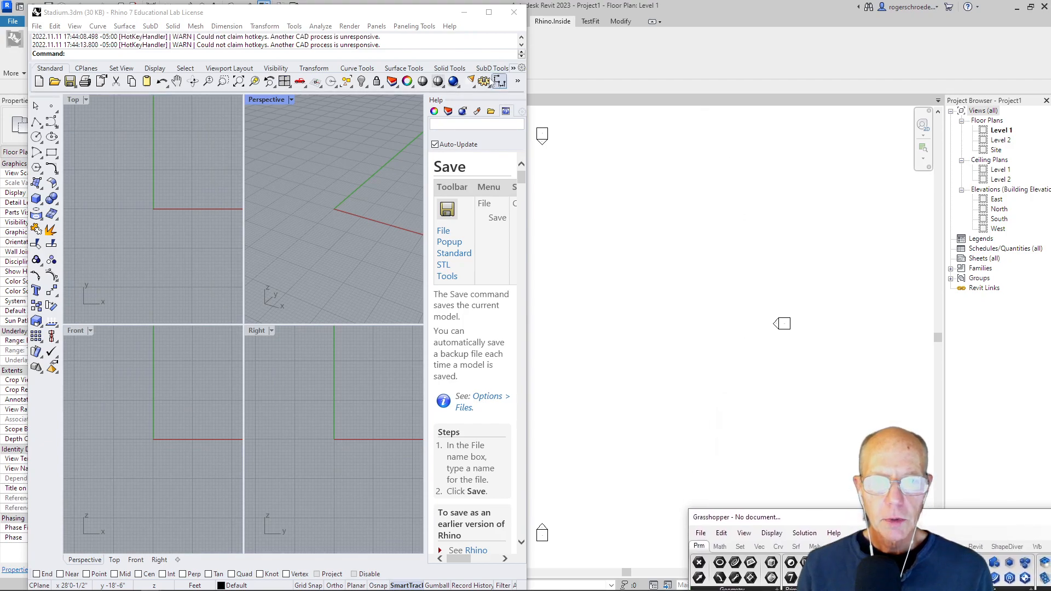
{"action": "left_click", "coordinate": [495, 14]}
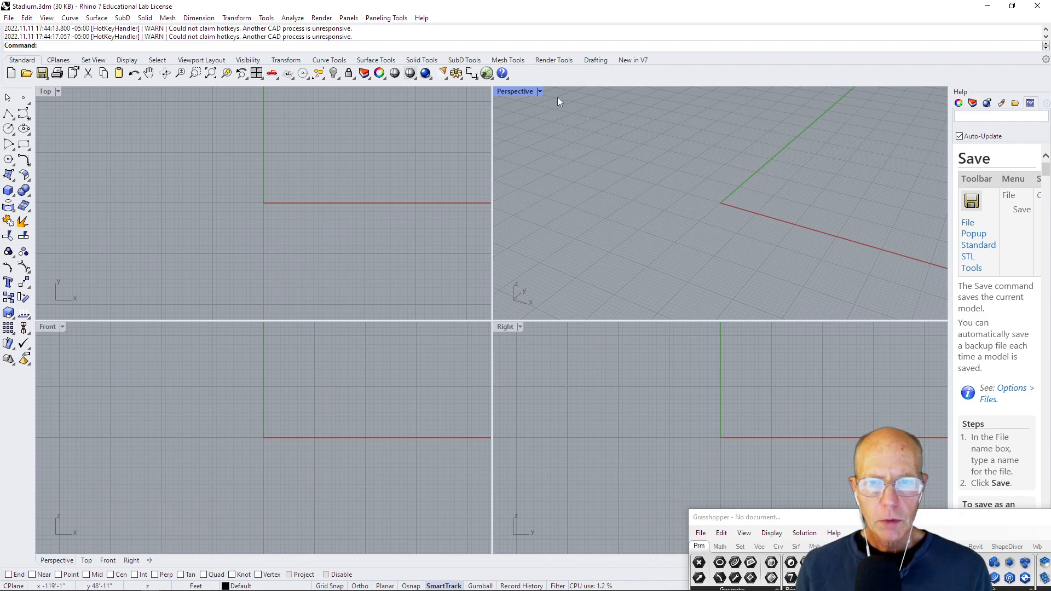
{"action": "left_click", "coordinate": [540, 92]}
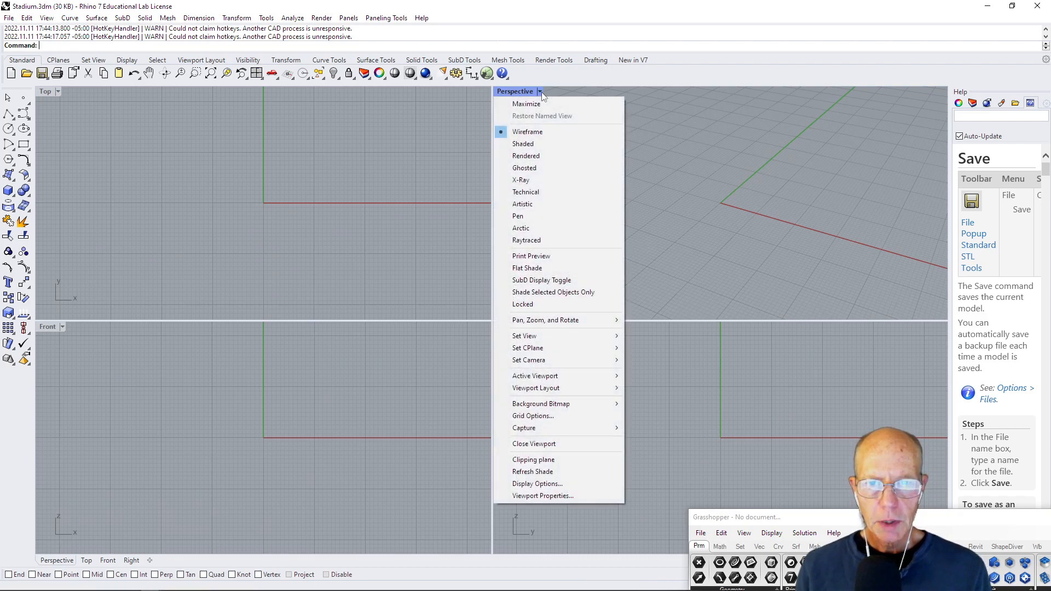
{"action": "left_click", "coordinate": [534, 106]}
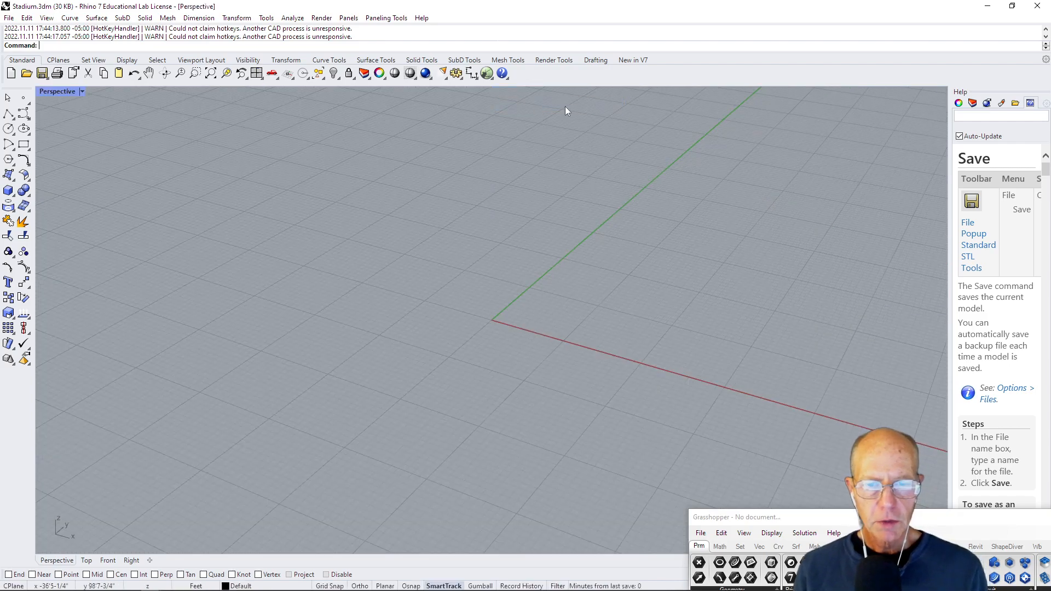
Examine the empty perspective grid by zooming, orbiting and panning, and look over the view tools.
{"action": "scroll", "coordinate": [381, 230], "scroll_direction": "down", "scroll_amount": 10}
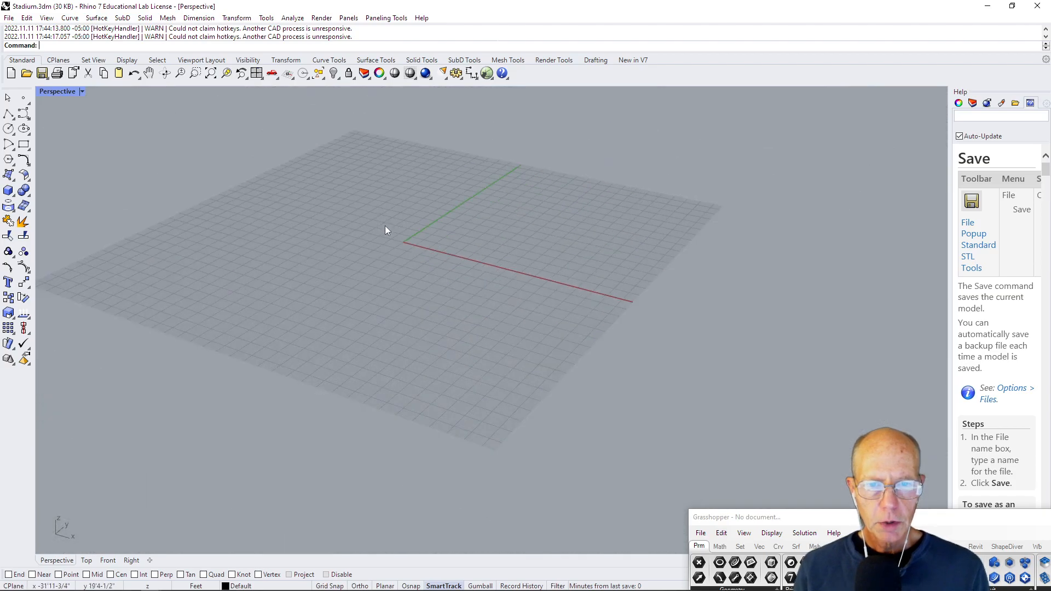
{"action": "middle_click", "coordinate": [385, 228]}
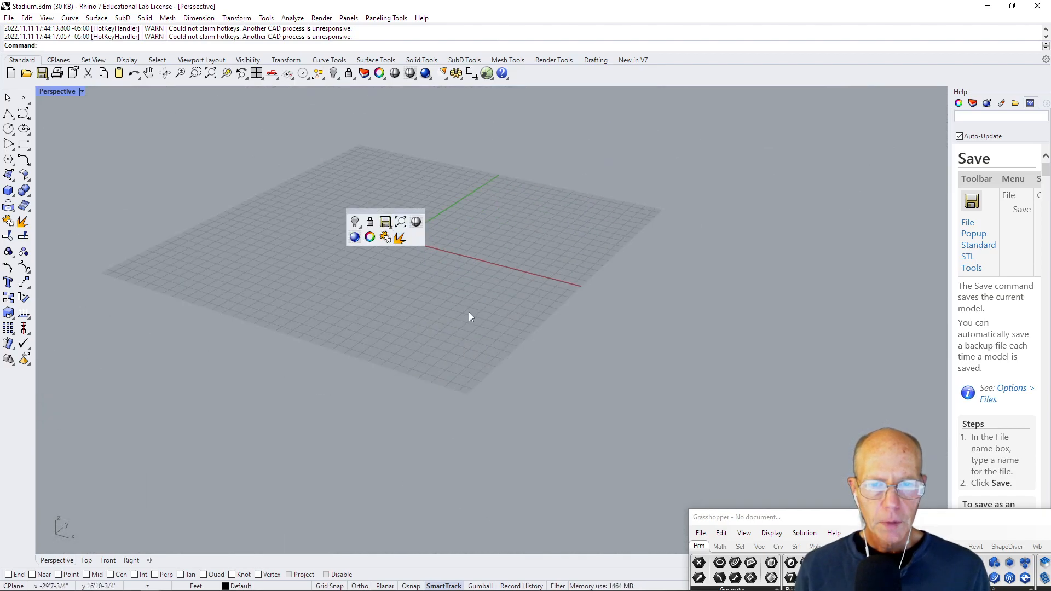
{"action": "left_click", "coordinate": [440, 281]}
{"action": "right_click_drag", "start_coordinate": [440, 281], "coordinate": [412, 286]}
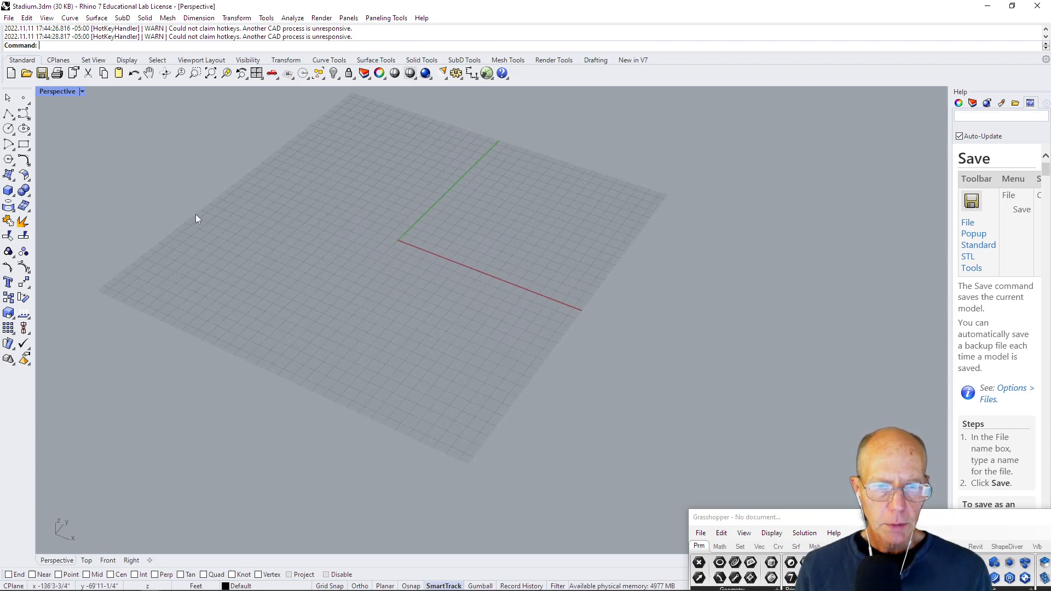
{"action": "middle_click", "coordinate": [284, 215]}
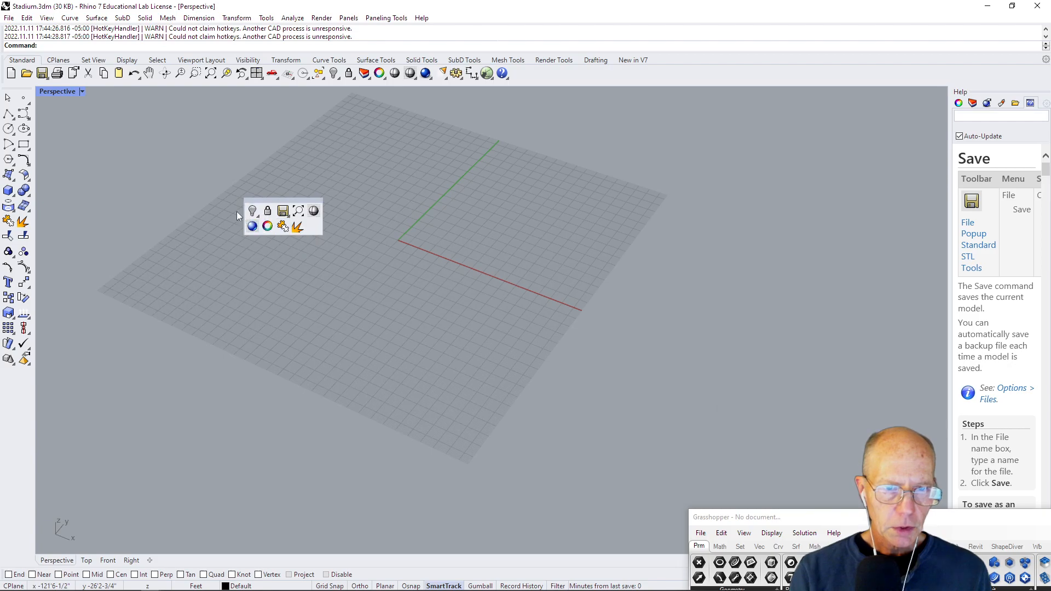
{"action": "left_click", "coordinate": [211, 74]}
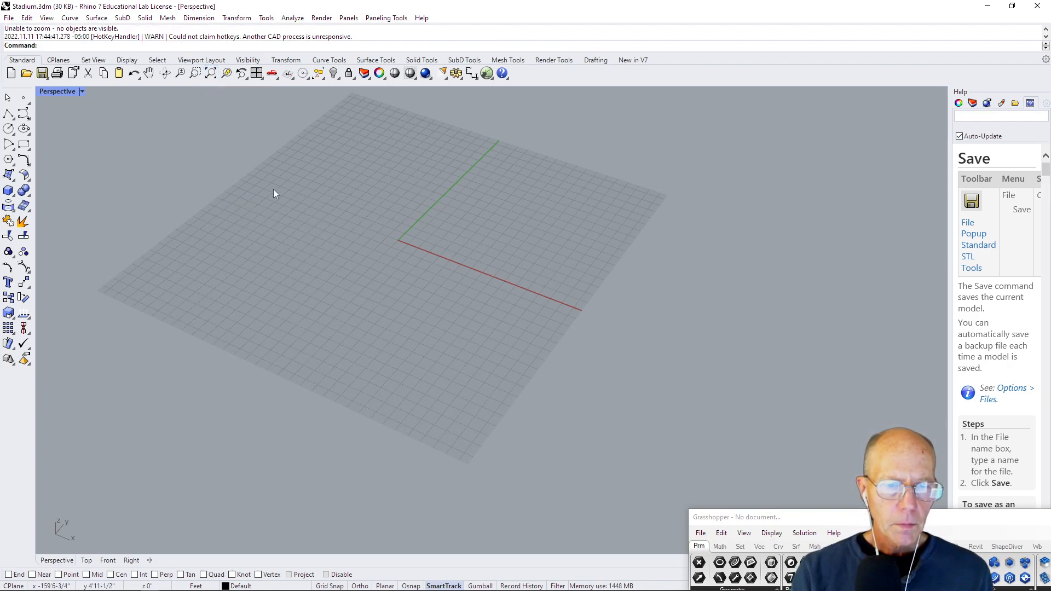
{"action": "left_click", "coordinate": [212, 79]}
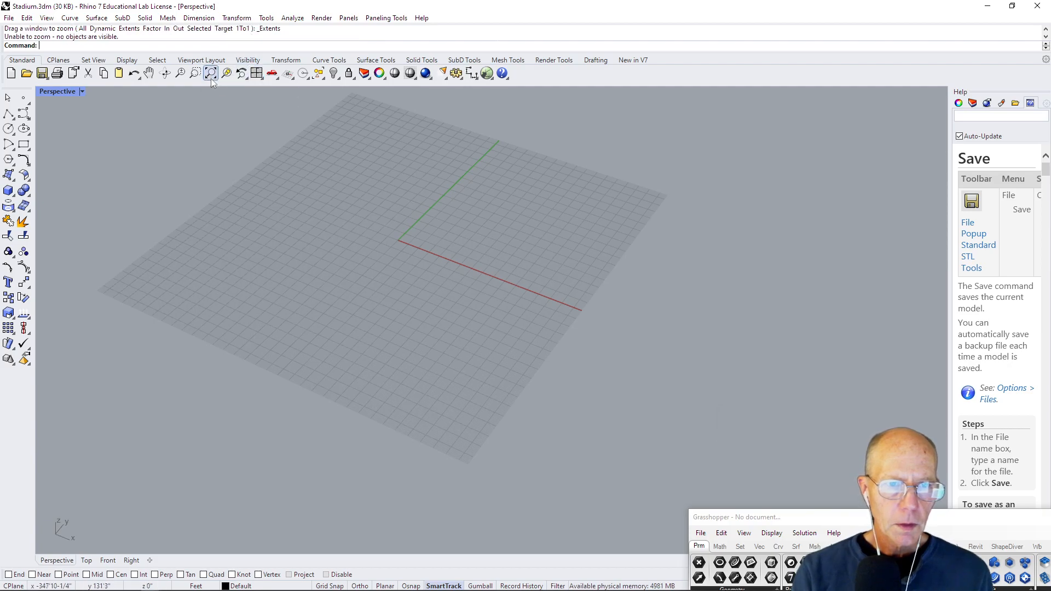
{"action": "left_click", "coordinate": [148, 73]}
{"action": "left_click_drag", "start_coordinate": [250, 232], "coordinate": [295, 280]}
{"action": "key", "text": "Escape"}
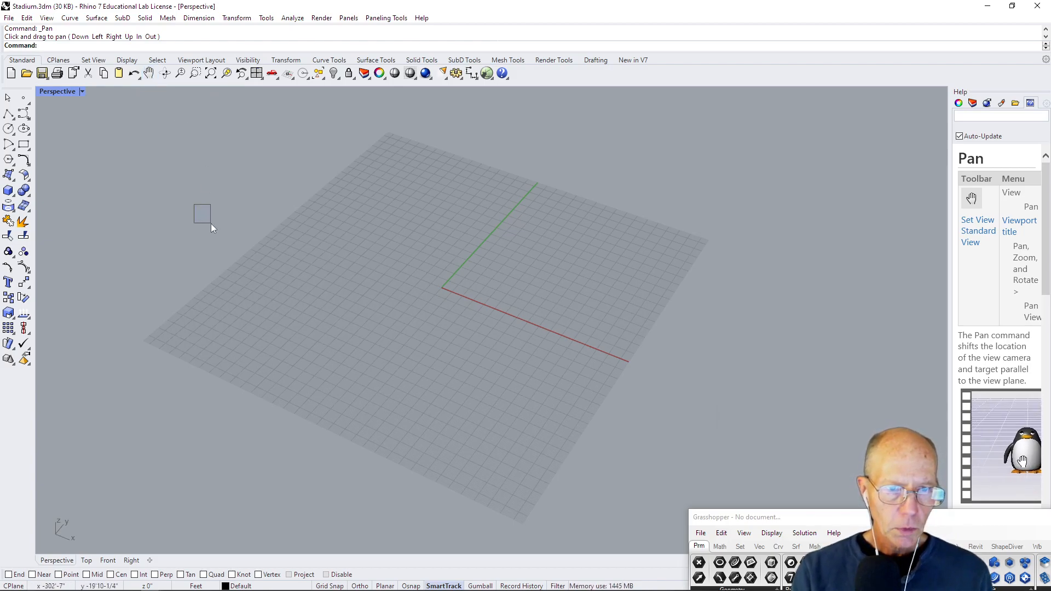
{"action": "left_click", "coordinate": [150, 73]}
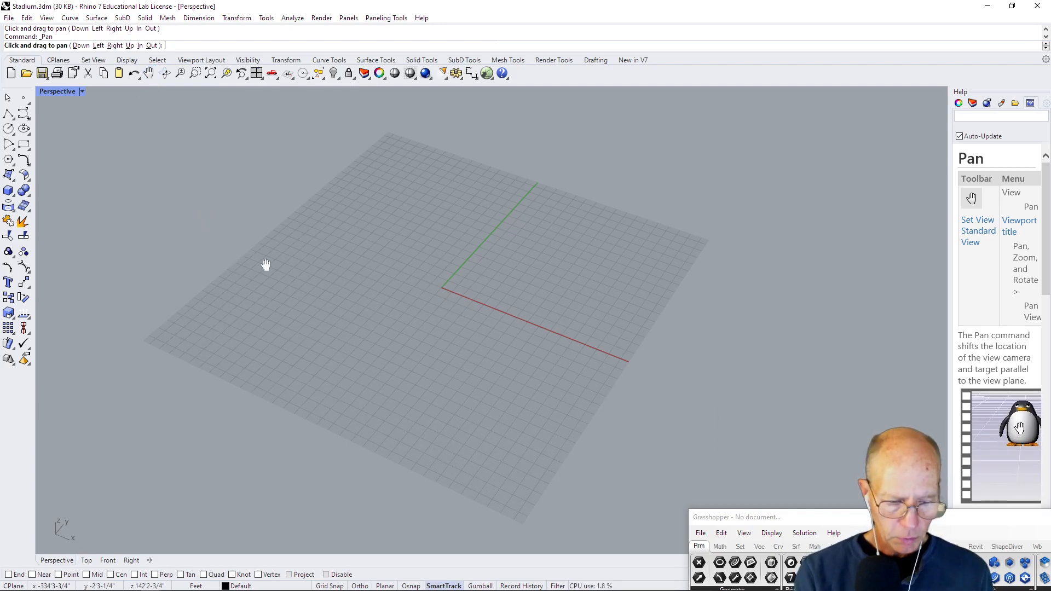
{"action": "left_click_drag", "start_coordinate": [342, 293], "coordinate": [369, 294]}
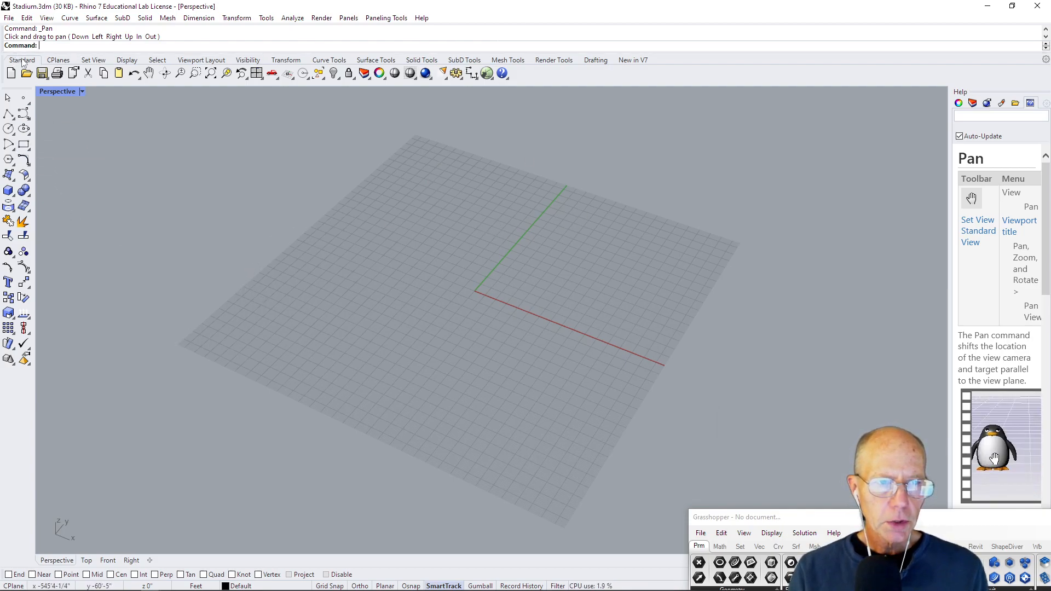
{"action": "left_click", "coordinate": [93, 61]}
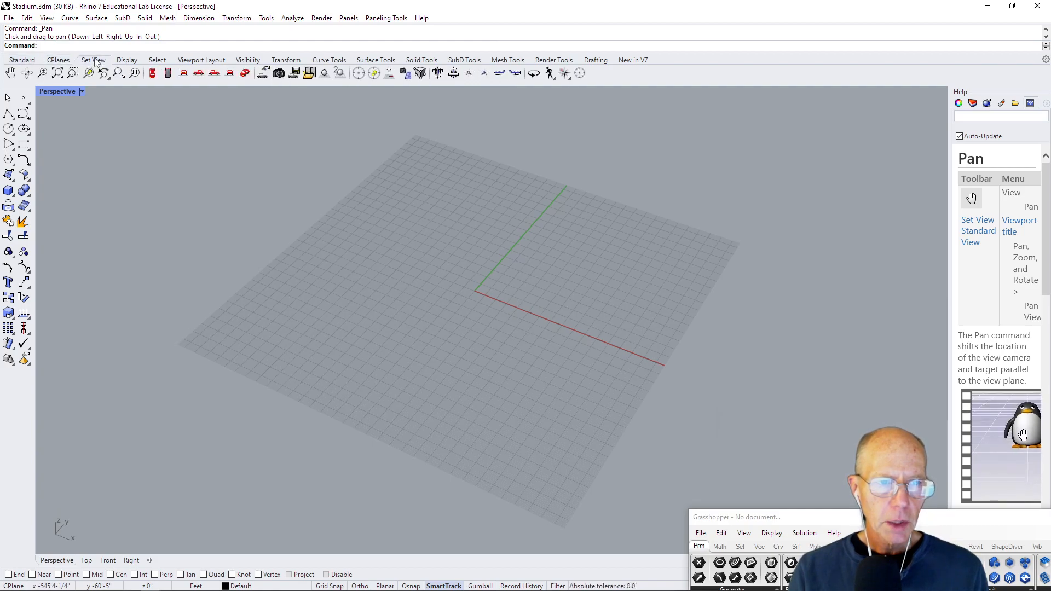
{"action": "left_click", "coordinate": [21, 61]}
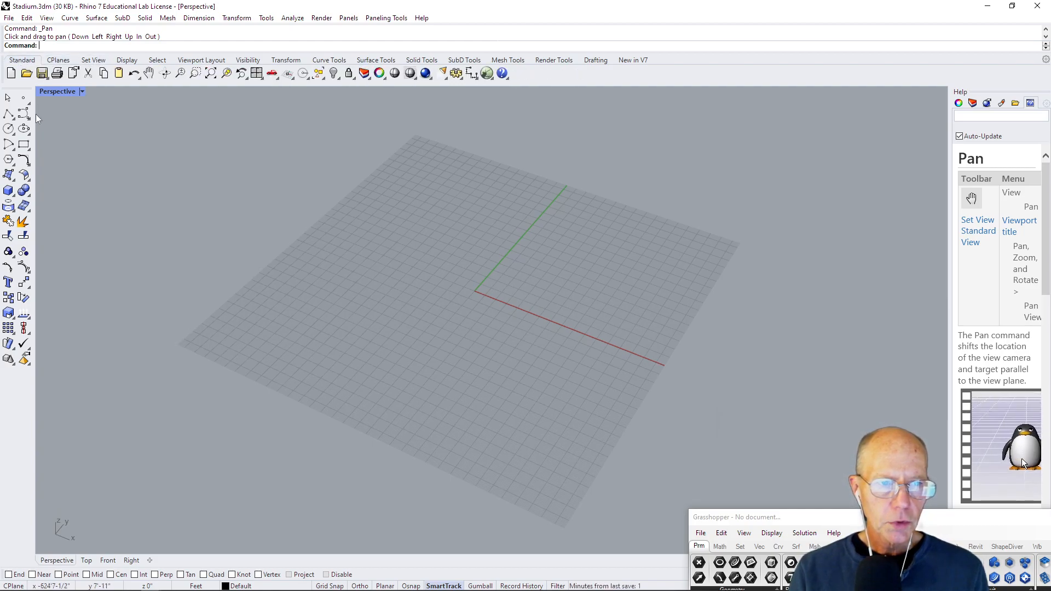
Draw a trial rectangle with a length of 20 feet on the ground grid and delete it.
{"action": "left_click", "coordinate": [24, 144]}
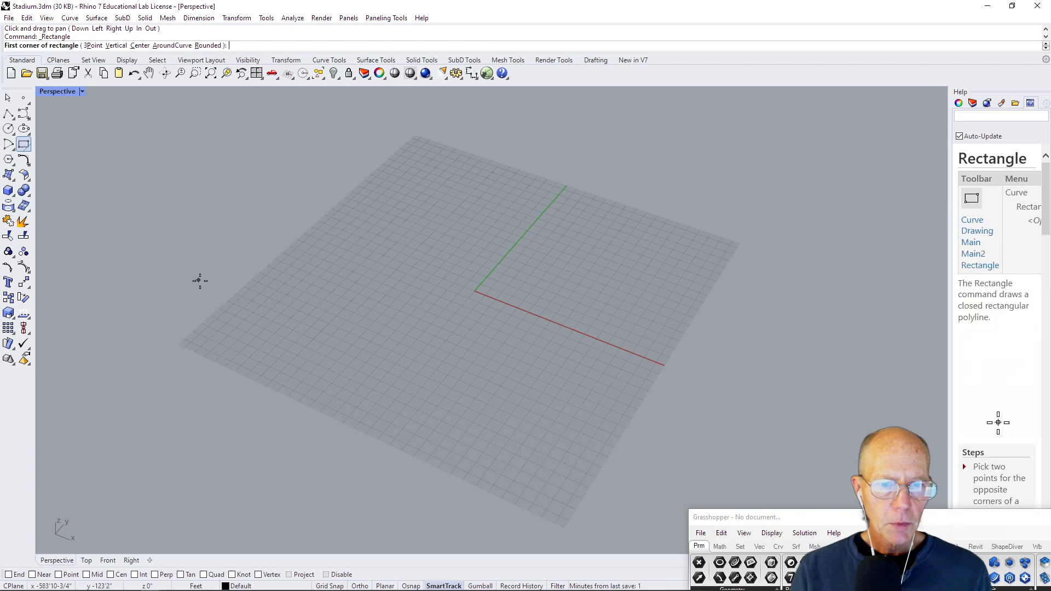
{"action": "left_click", "coordinate": [236, 323]}
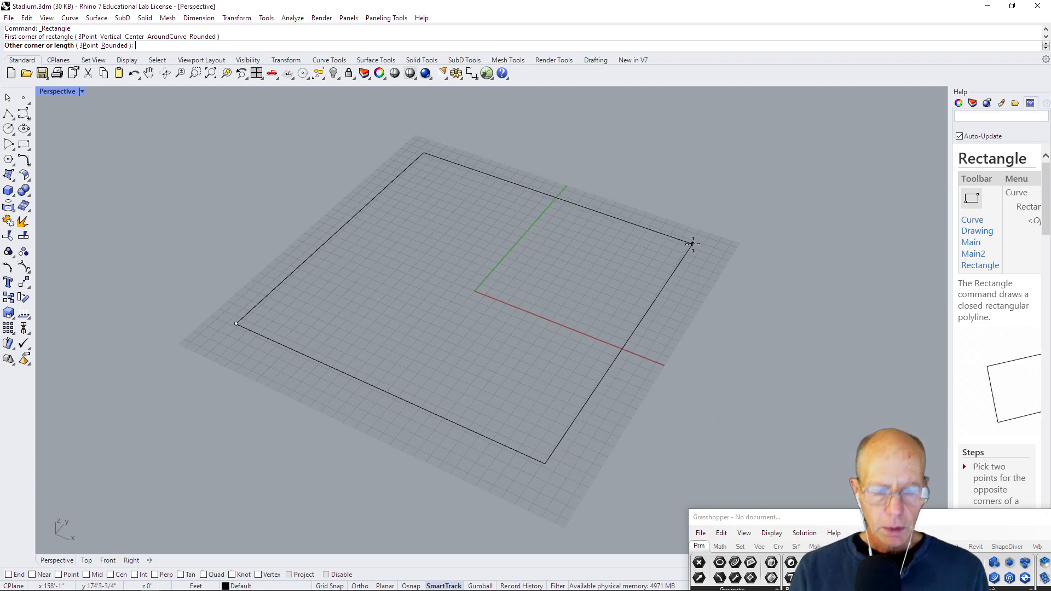
{"action": "type", "text": "20"}
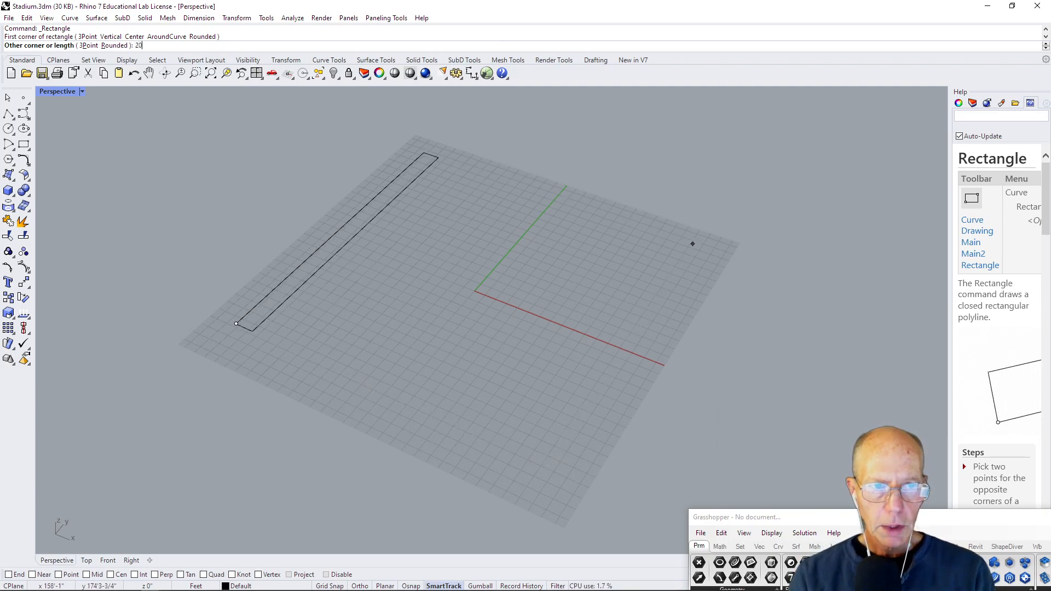
{"action": "key", "text": "Return"}
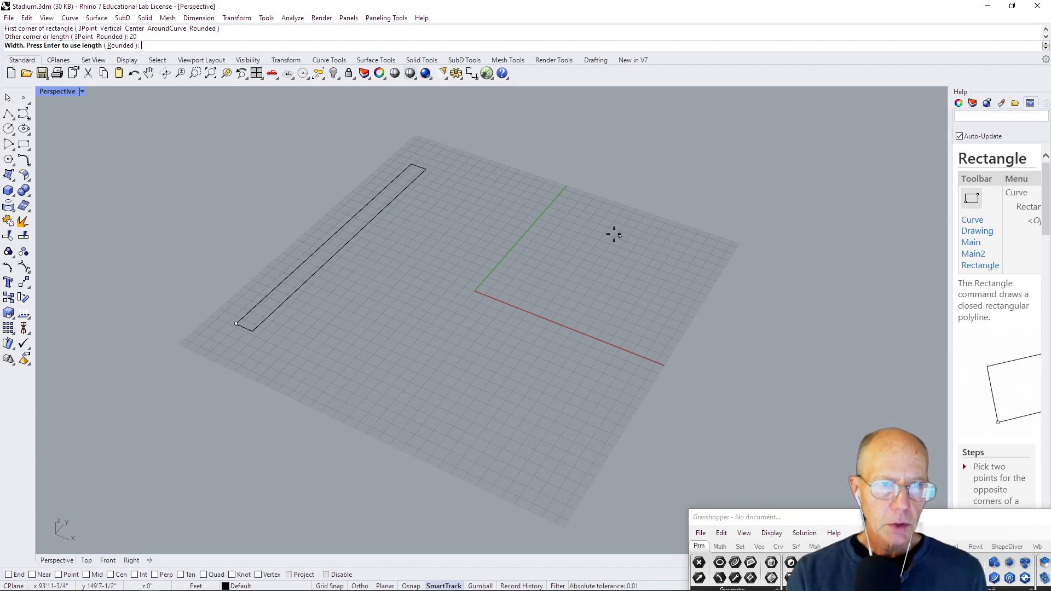
{"action": "left_click", "coordinate": [578, 230]}
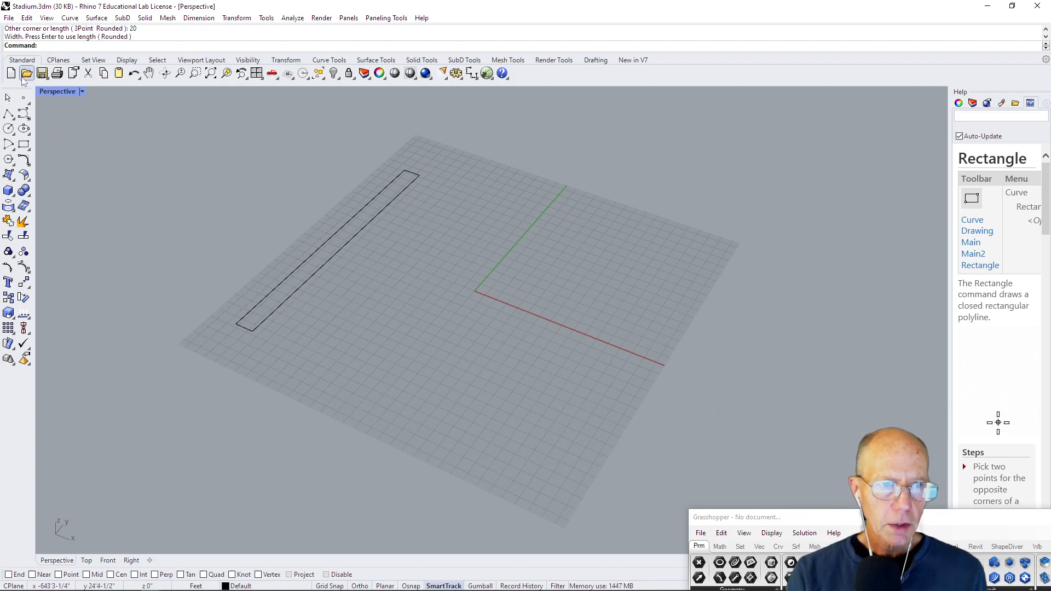
{"action": "left_click", "coordinate": [357, 219]}
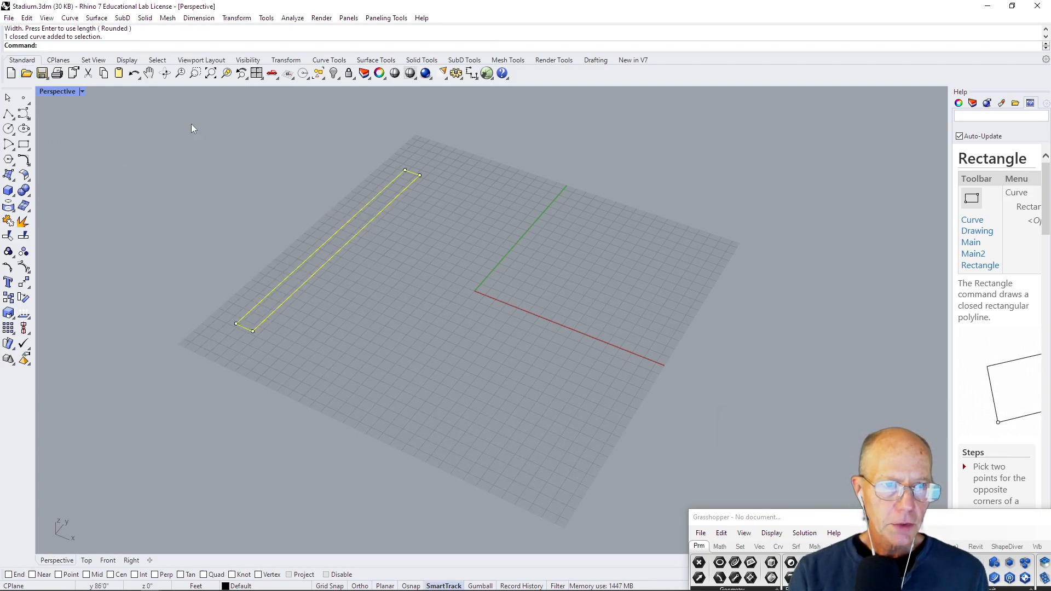
{"action": "key", "text": "Delete"}
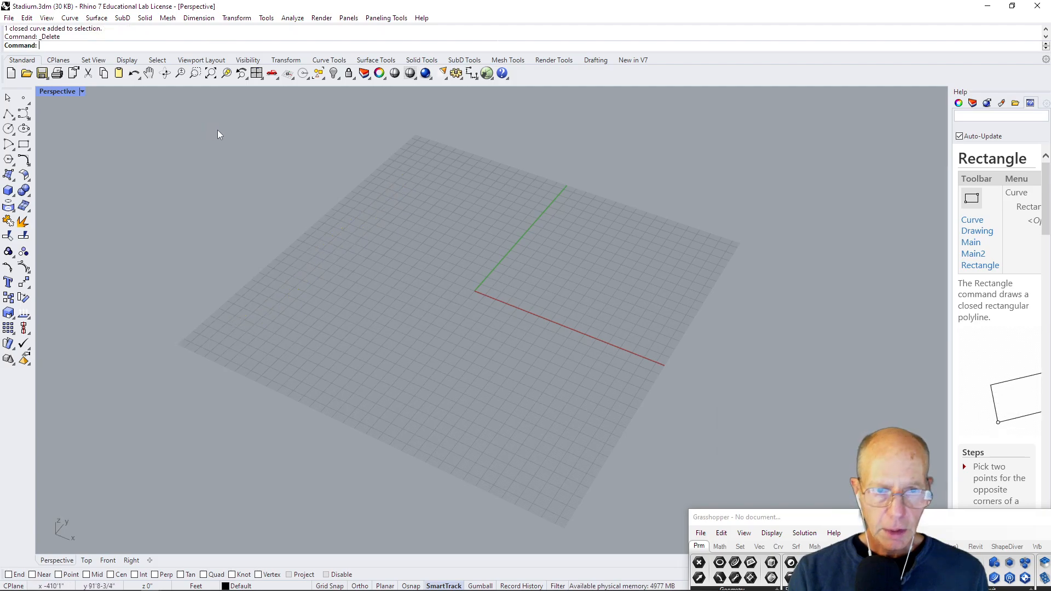
Draw a 200 by 200 foot rectangle on the ground grid, starting near the grid's corner in the negative X and Y area.
{"action": "left_click", "coordinate": [24, 145]}
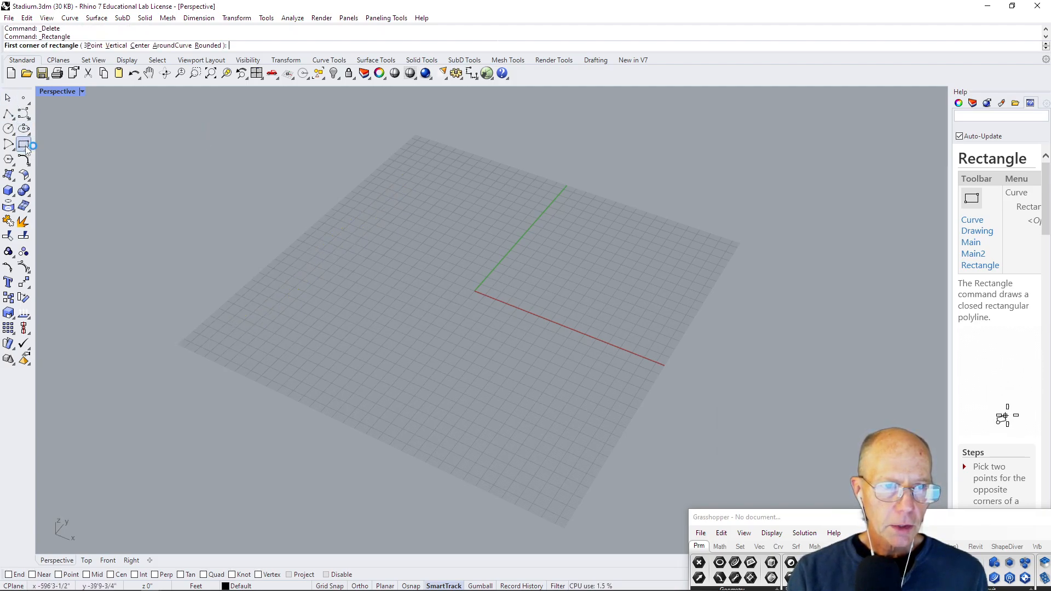
{"action": "left_click", "coordinate": [225, 332]}
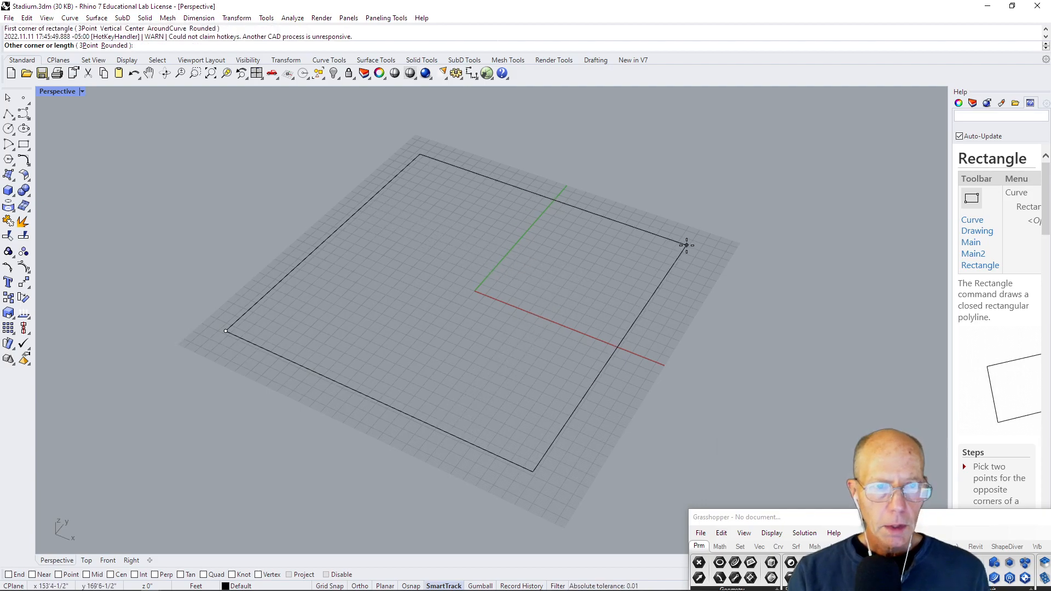
{"action": "type", "text": "200"}
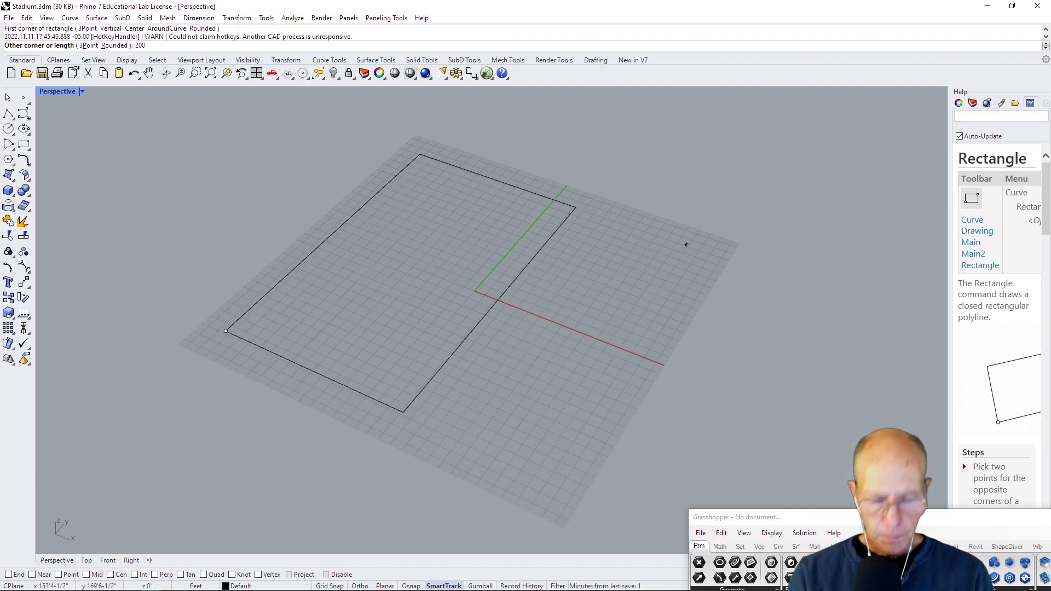
{"action": "key", "text": "Return"}
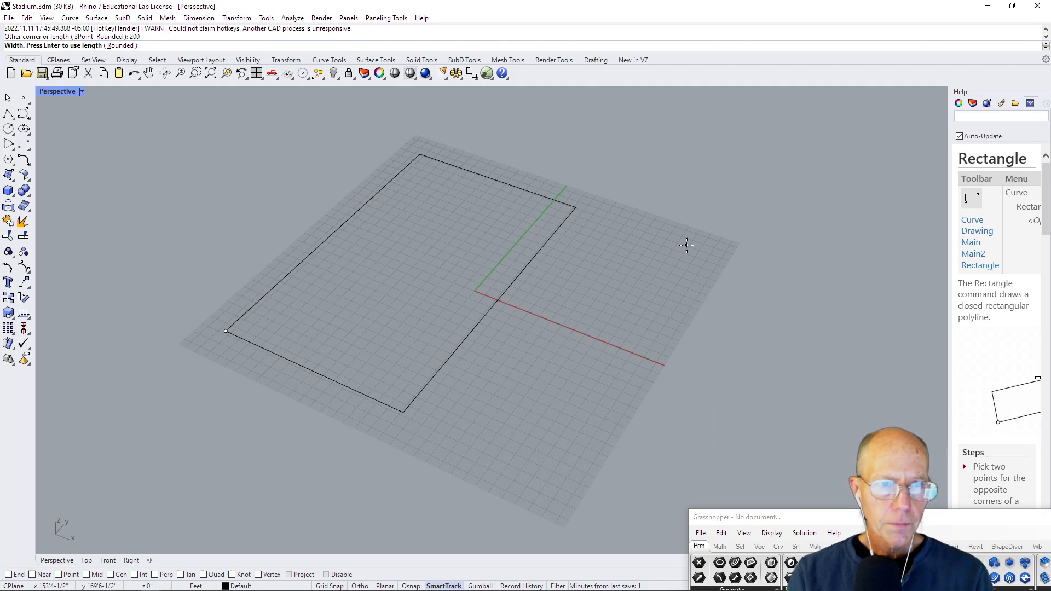
{"action": "key", "text": "Return"}
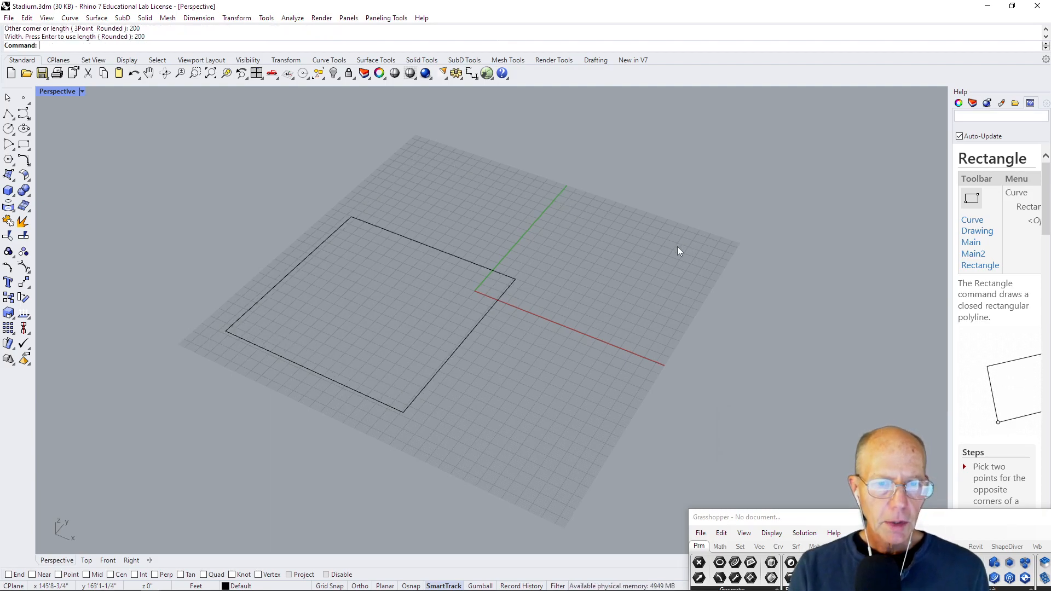
Move the 200-foot square across the ground grid so that it sits roughly around the origin.
{"action": "left_click", "coordinate": [9, 99]}
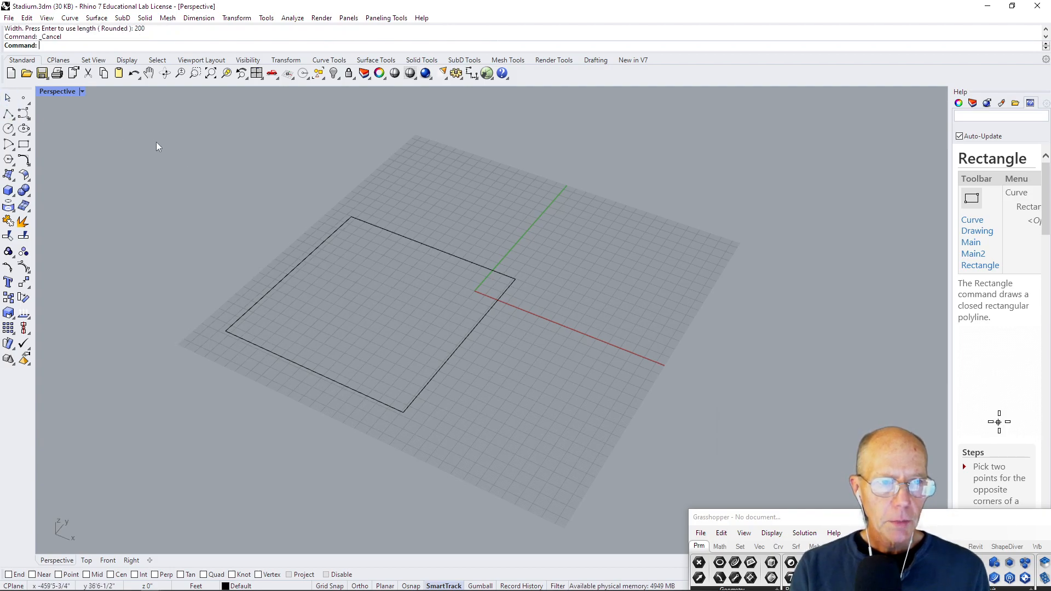
{"action": "left_click", "coordinate": [319, 247]}
{"action": "left_click_drag", "start_coordinate": [318, 245], "coordinate": [408, 232]}
{"action": "left_click", "coordinate": [260, 171]}
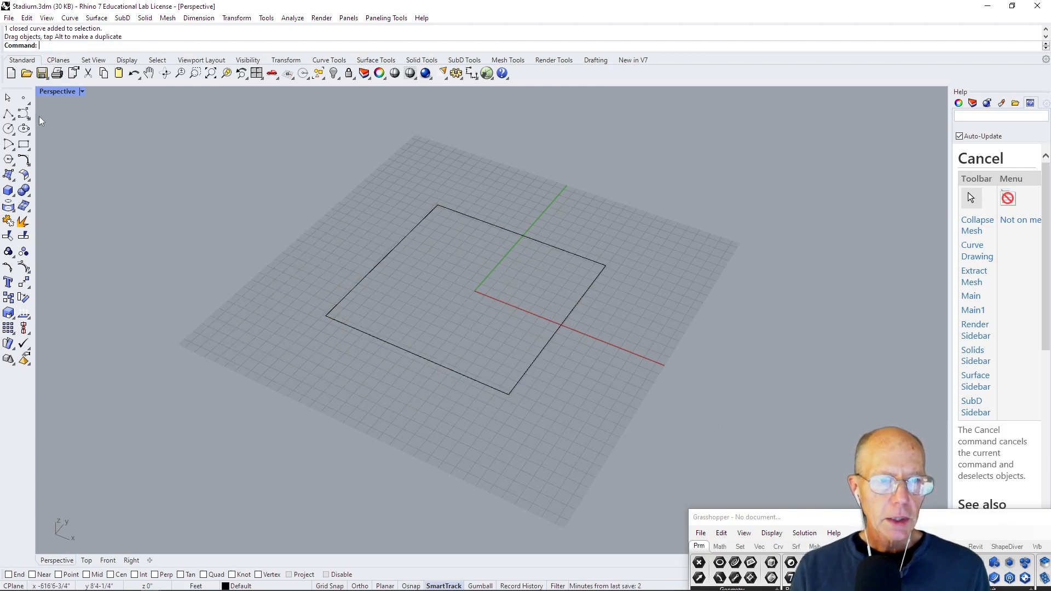
Draw a closed degree 3 control-point curve, placing four control points around the square and closing it at the start point.
{"action": "left_click", "coordinate": [24, 114]}
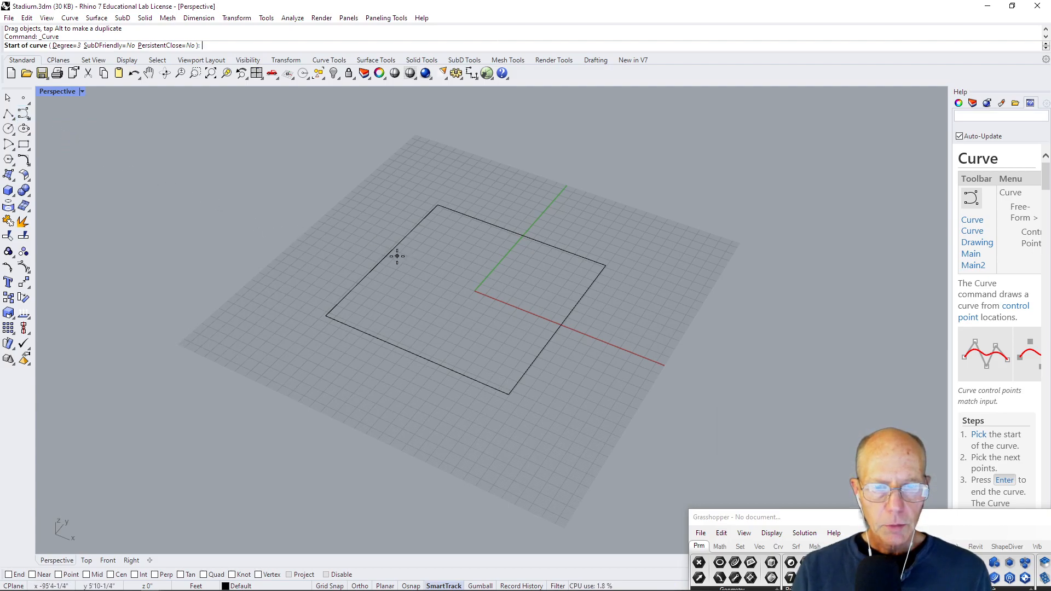
{"action": "left_click", "coordinate": [368, 241]}
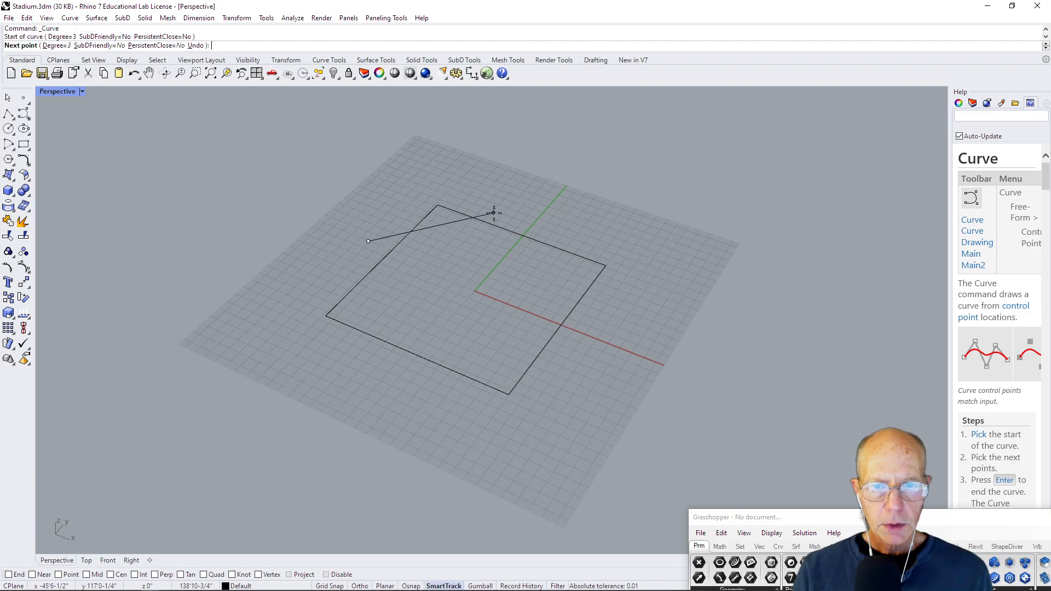
{"action": "left_click", "coordinate": [535, 196]}
{"action": "left_click", "coordinate": [610, 341]}
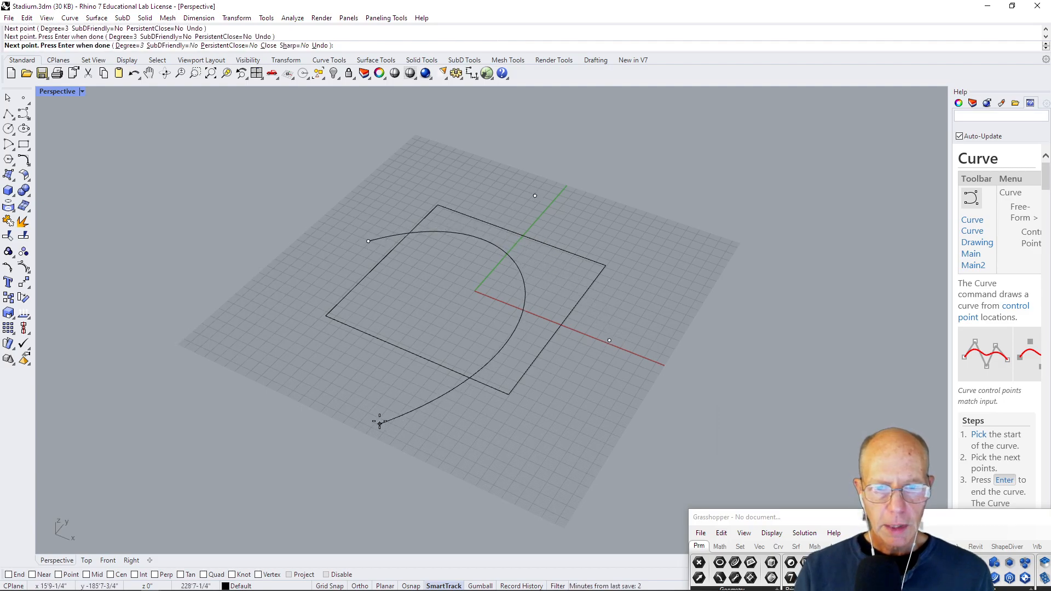
{"action": "left_click", "coordinate": [406, 395]}
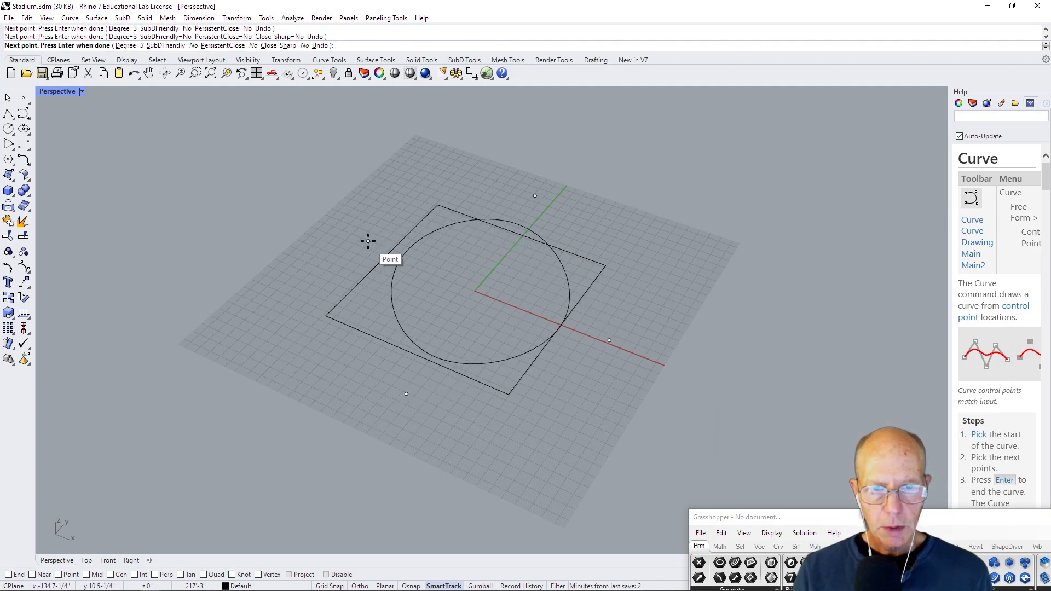
{"action": "key", "text": "Escape"}
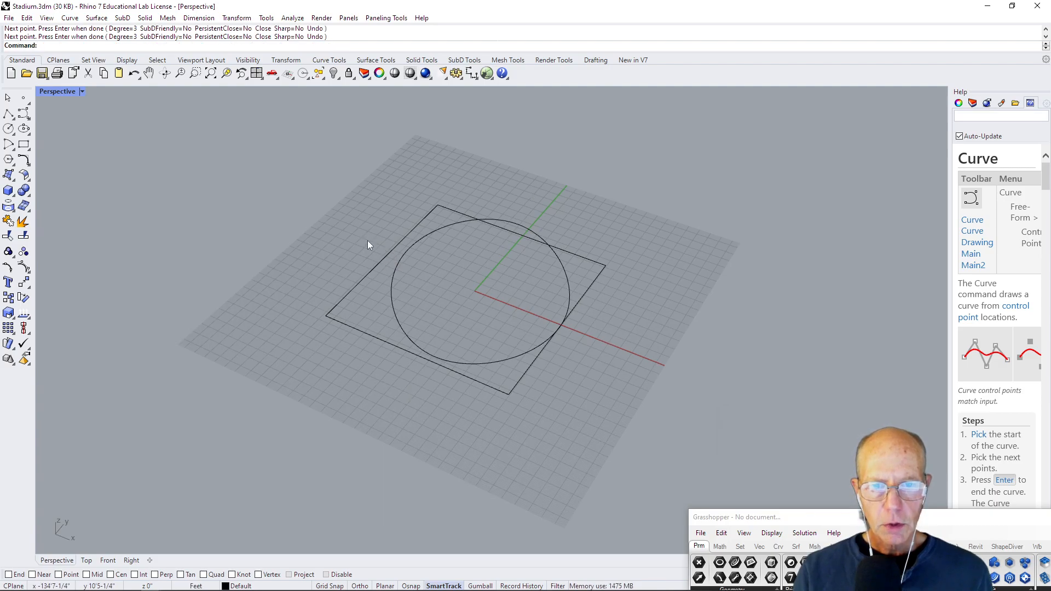
Reshape the closed curve by moving each of its four control points so it fits the square more closely.
{"action": "left_click", "coordinate": [7, 97]}
{"action": "left_click", "coordinate": [393, 287]}
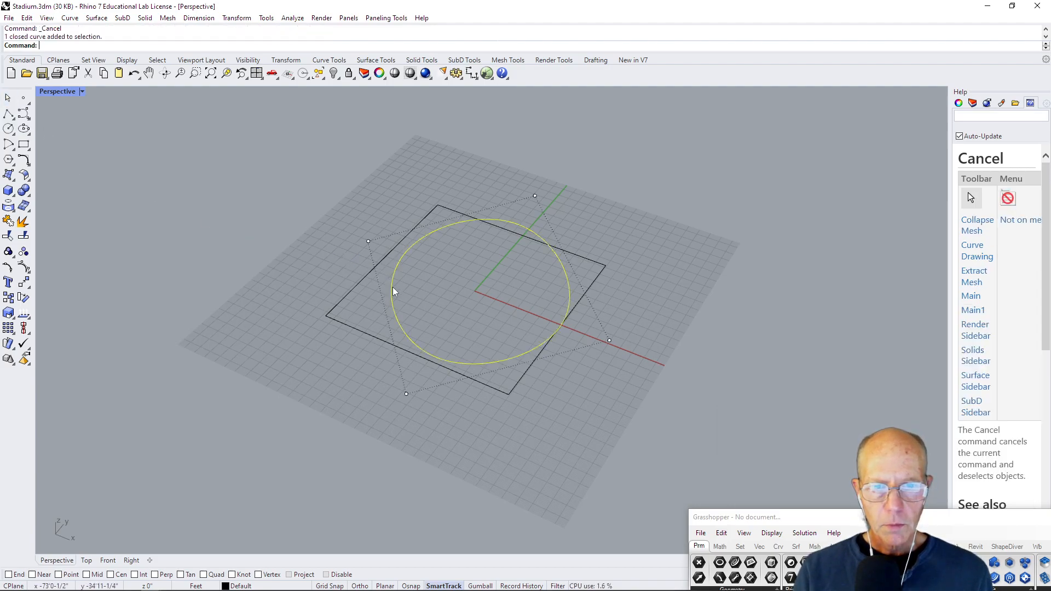
{"action": "left_click_drag", "start_coordinate": [367, 242], "coordinate": [346, 242]}
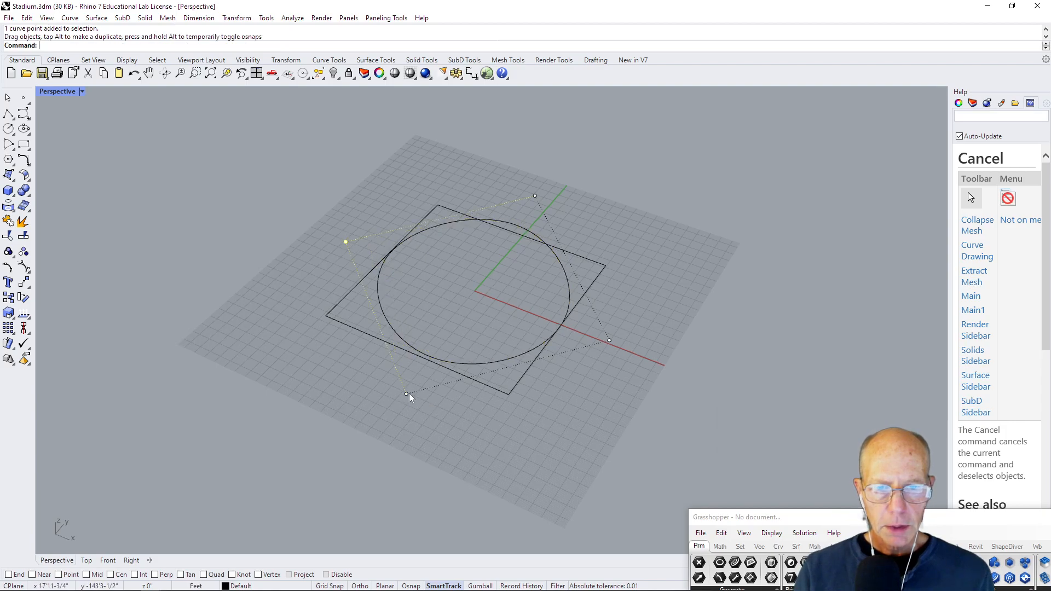
{"action": "left_click_drag", "start_coordinate": [406, 393], "coordinate": [427, 406]}
{"action": "left_click_drag", "start_coordinate": [534, 196], "coordinate": [502, 197]}
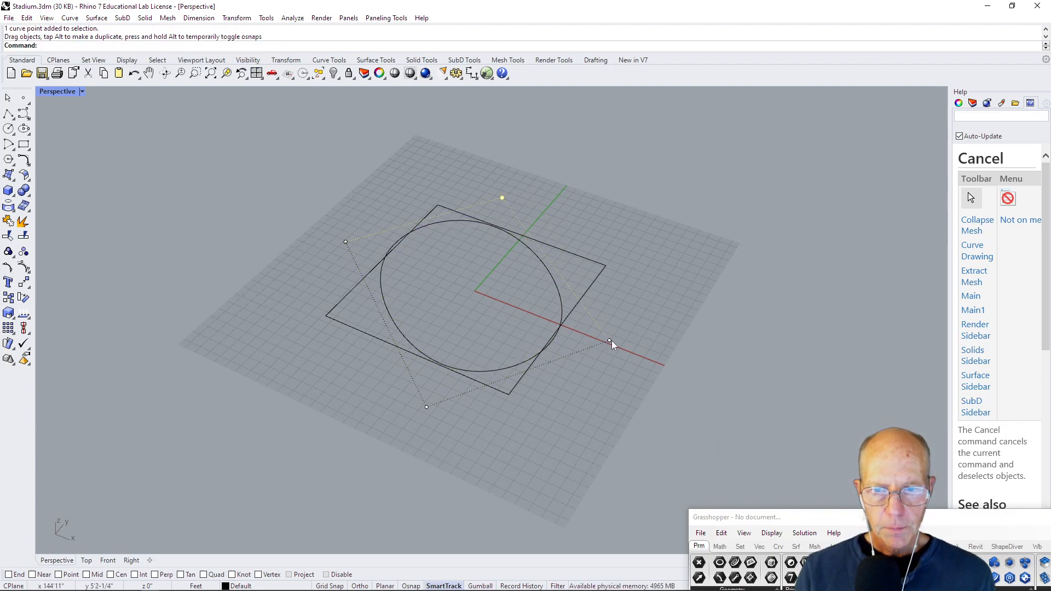
{"action": "left_click_drag", "start_coordinate": [611, 340], "coordinate": [615, 322]}
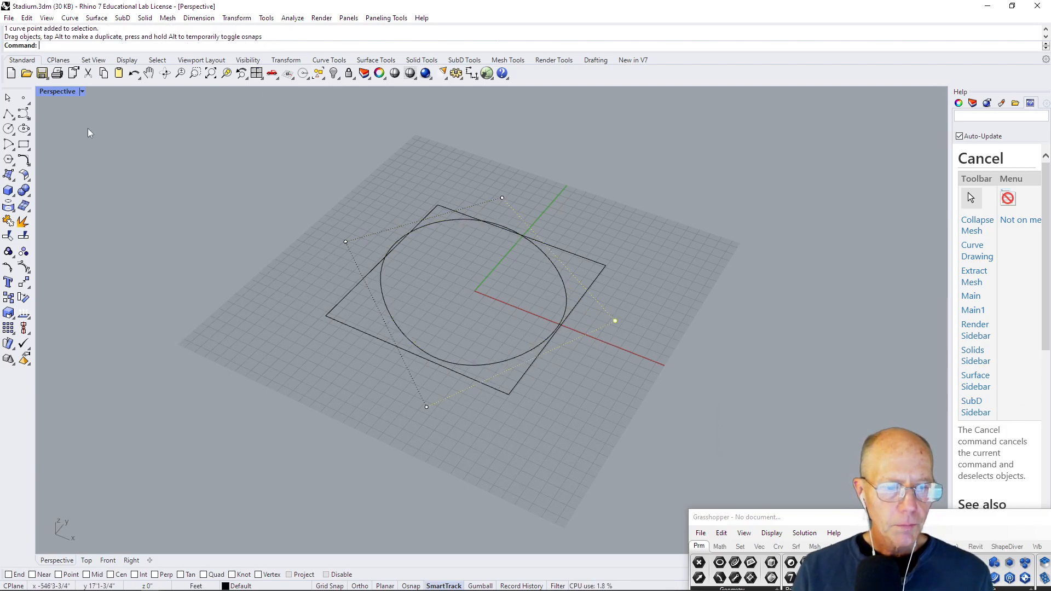
Show the square and the closed curve in the Top view and clear the control point selection.
{"action": "left_click", "coordinate": [87, 560]}
{"action": "scroll", "coordinate": [325, 359], "scroll_direction": "down", "scroll_amount": 3}
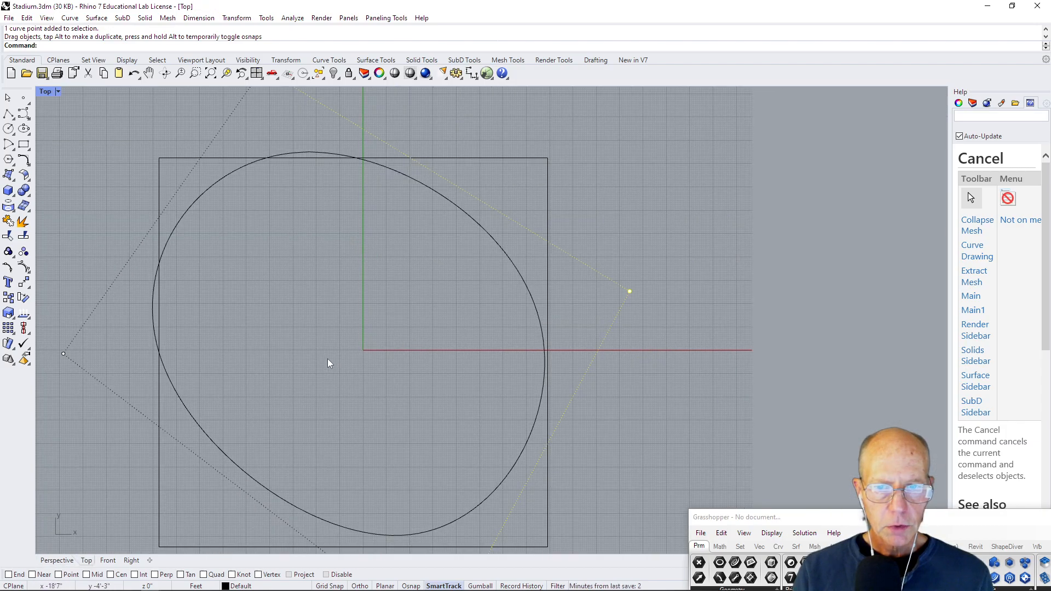
{"action": "middle_click", "coordinate": [329, 362]}
{"action": "scroll", "coordinate": [455, 335], "scroll_direction": "down", "scroll_amount": 3}
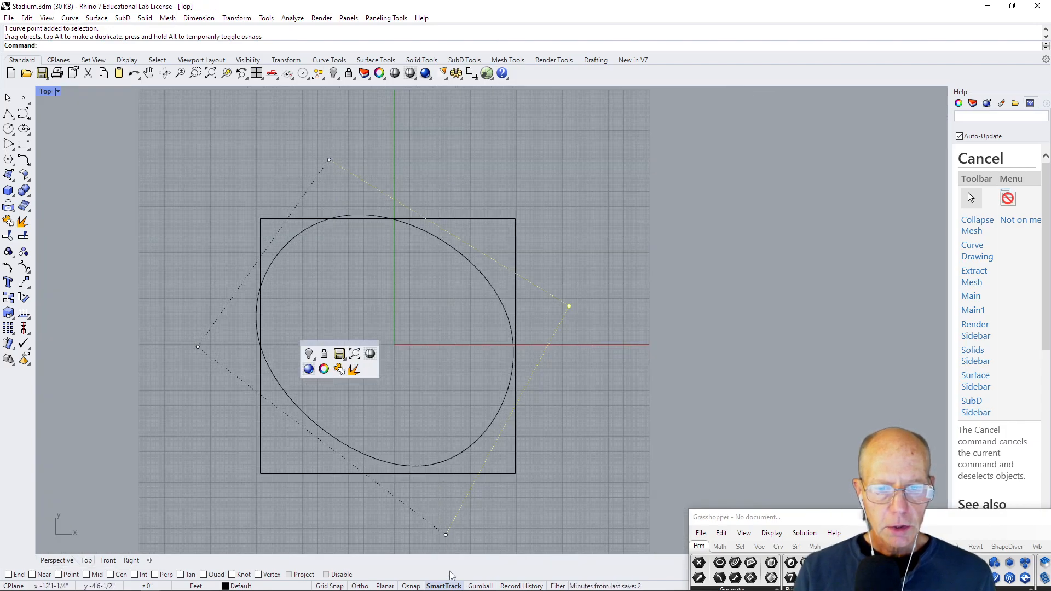
{"action": "middle_click", "coordinate": [419, 491]}
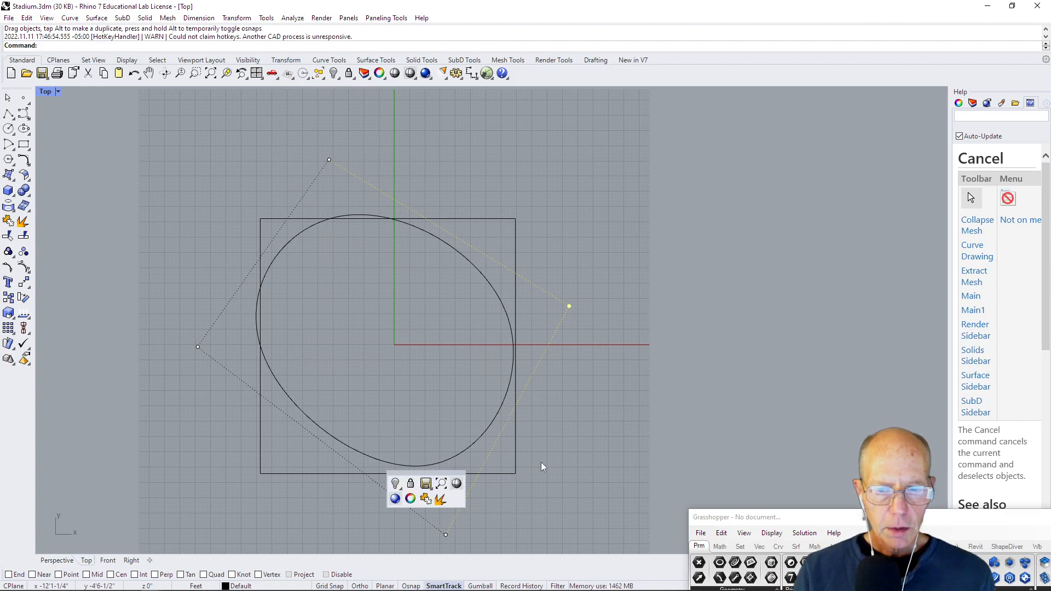
{"action": "key", "text": "Escape"}
{"action": "key", "text": "Escape"}
{"action": "left_click_drag", "start_coordinate": [531, 454], "coordinate": [555, 409]}
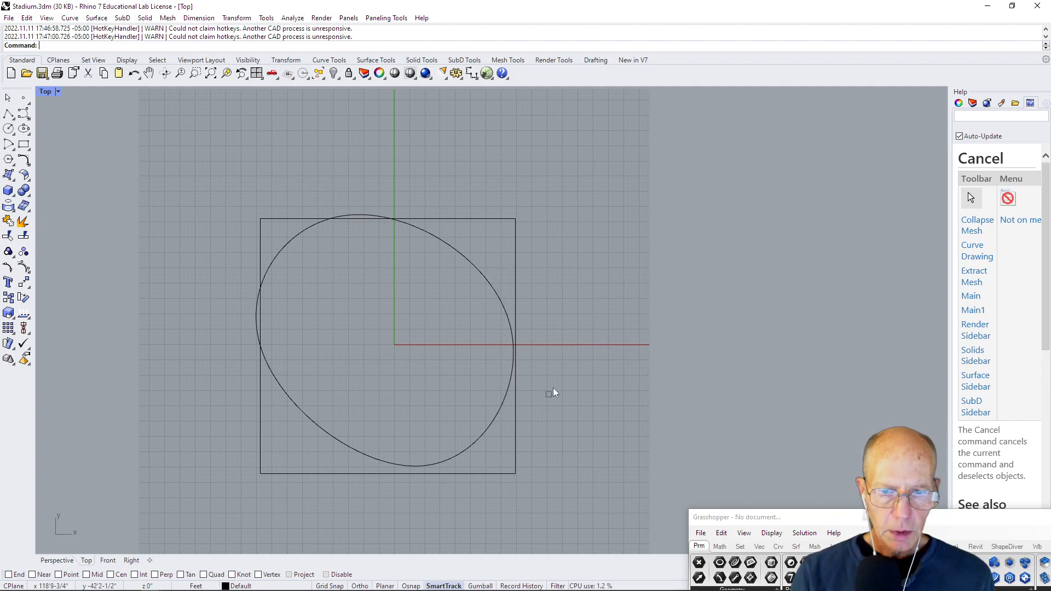
Adjust the closed curve's four control points in the Top view so the curve just touches the square's sides.
{"action": "left_click", "coordinate": [352, 444]}
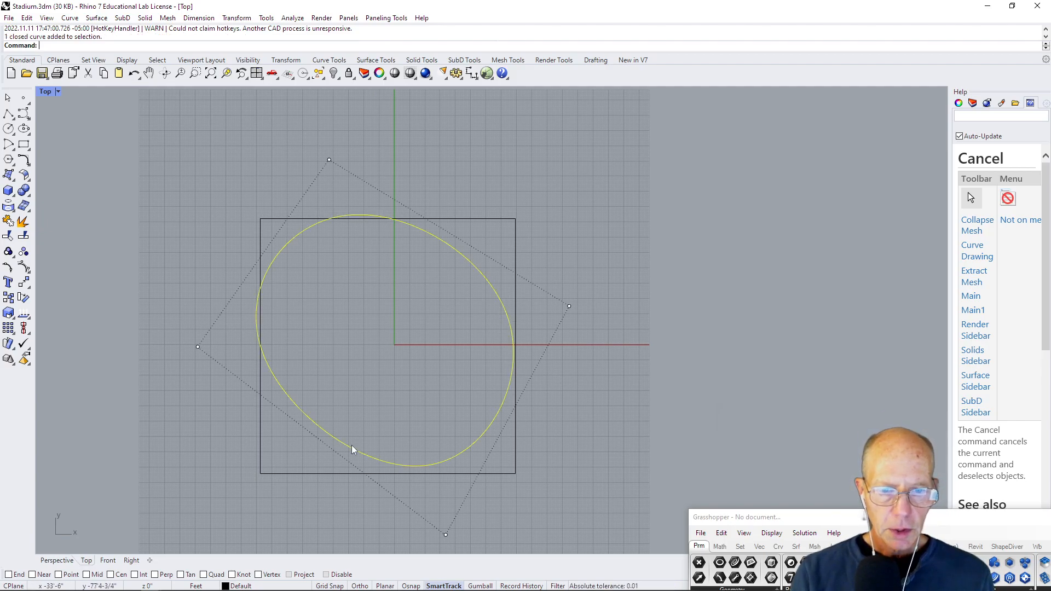
{"action": "left_click_drag", "start_coordinate": [446, 537], "coordinate": [431, 546]}
{"action": "left_click_drag", "start_coordinate": [198, 347], "coordinate": [206, 355]}
{"action": "left_click_drag", "start_coordinate": [328, 159], "coordinate": [327, 164]}
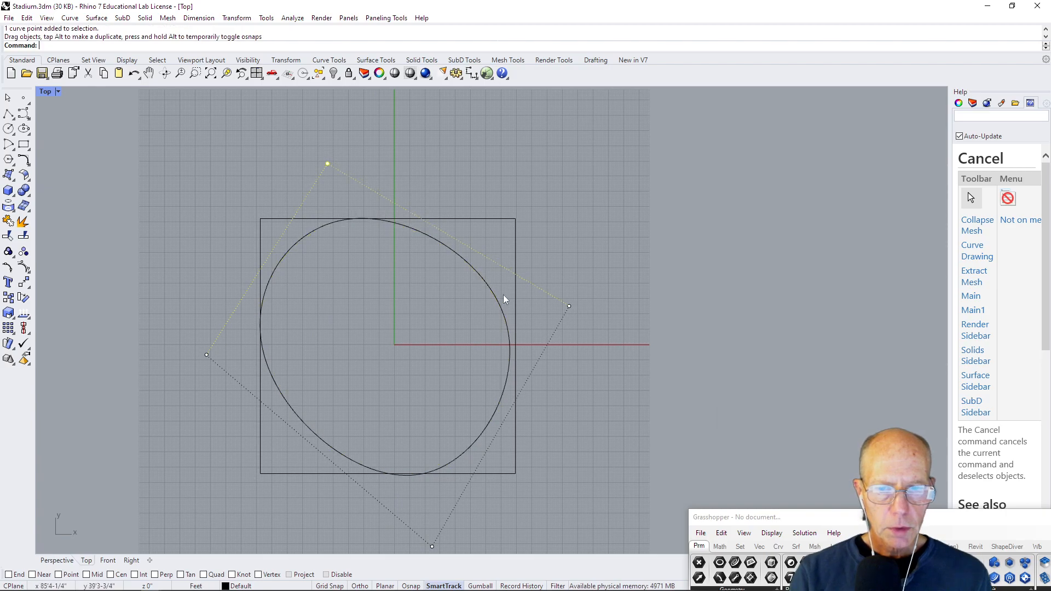
{"action": "left_click", "coordinate": [569, 307]}
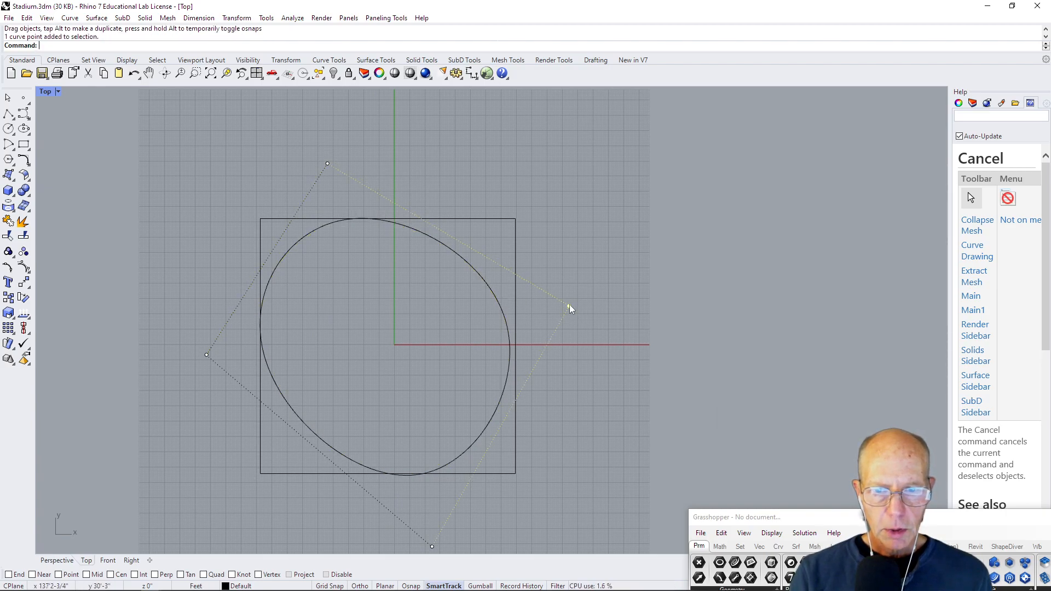
{"action": "left_click_drag", "start_coordinate": [570, 305], "coordinate": [579, 304]}
{"action": "key", "text": "Escape"}
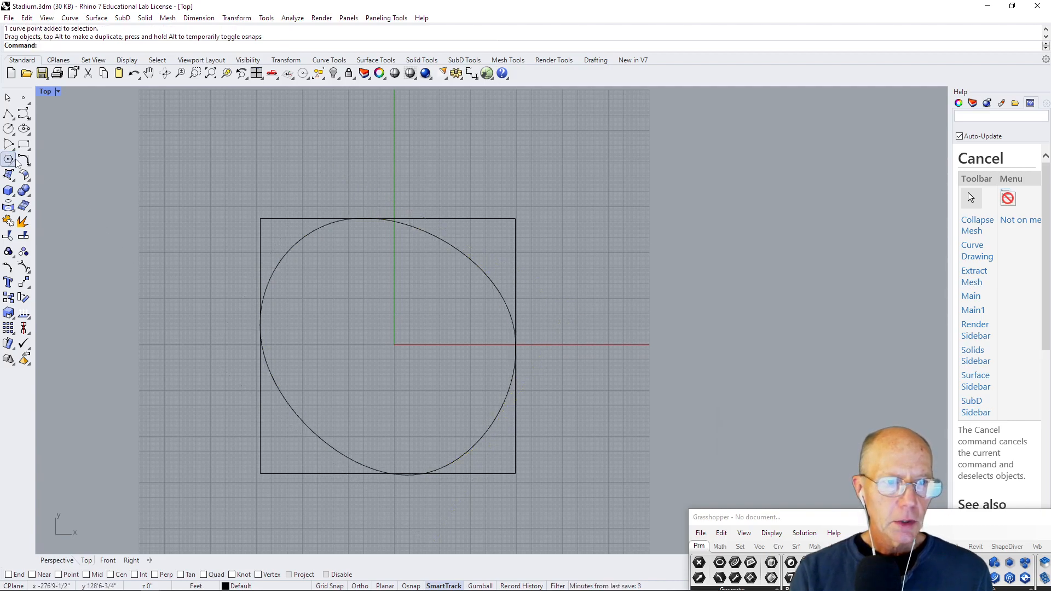
Draw a second closed four-point curve inside the first one with the control-point Curve tool.
{"action": "left_click", "coordinate": [23, 113]}
{"action": "left_click", "coordinate": [249, 332]}
{"action": "left_click", "coordinate": [397, 174]}
{"action": "left_click", "coordinate": [553, 334]}
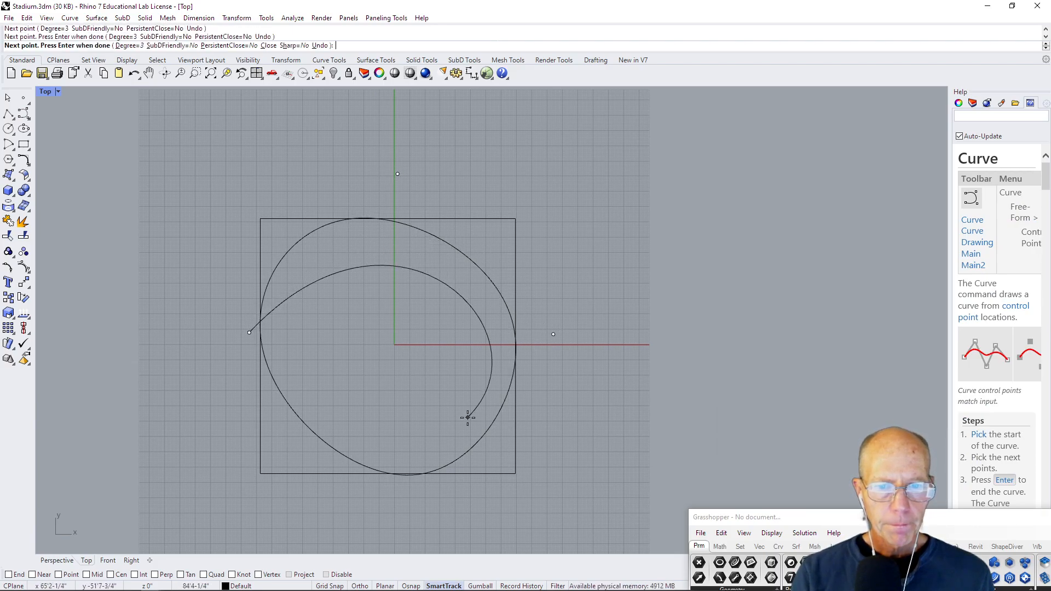
{"action": "left_click", "coordinate": [389, 505]}
{"action": "left_click", "coordinate": [249, 333]}
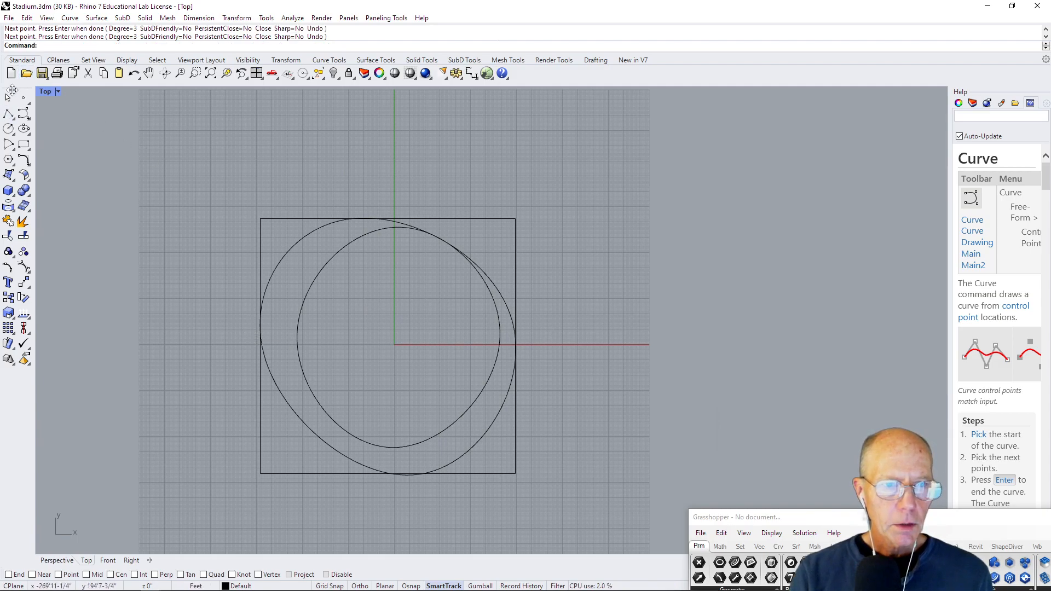
Move the second curve's left, upper and lower control points outward or inward so it lies entirely inside the outer curve.
{"action": "left_click", "coordinate": [8, 98]}
{"action": "left_click", "coordinate": [368, 239]}
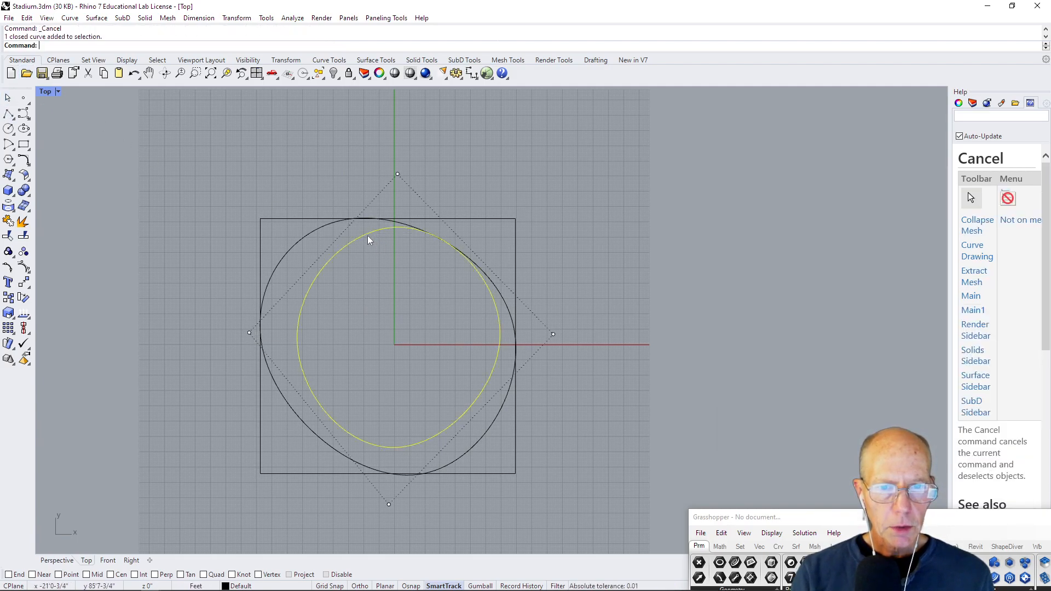
{"action": "left_click", "coordinate": [249, 332]}
{"action": "left_click_drag", "start_coordinate": [249, 333], "coordinate": [238, 334]}
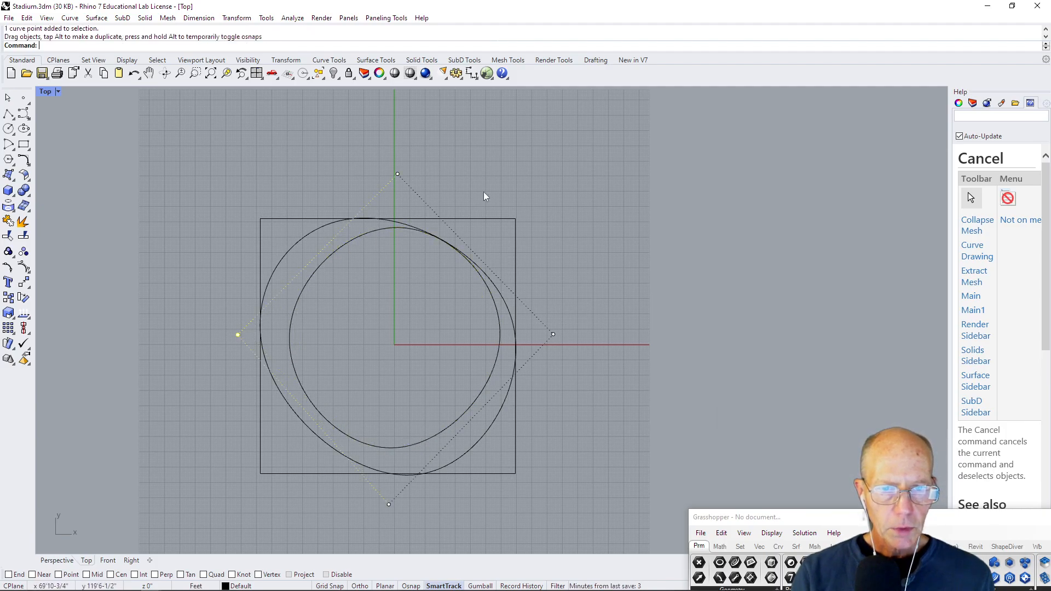
{"action": "left_click_drag", "start_coordinate": [398, 177], "coordinate": [397, 185]}
{"action": "left_click_drag", "start_coordinate": [390, 504], "coordinate": [405, 524]}
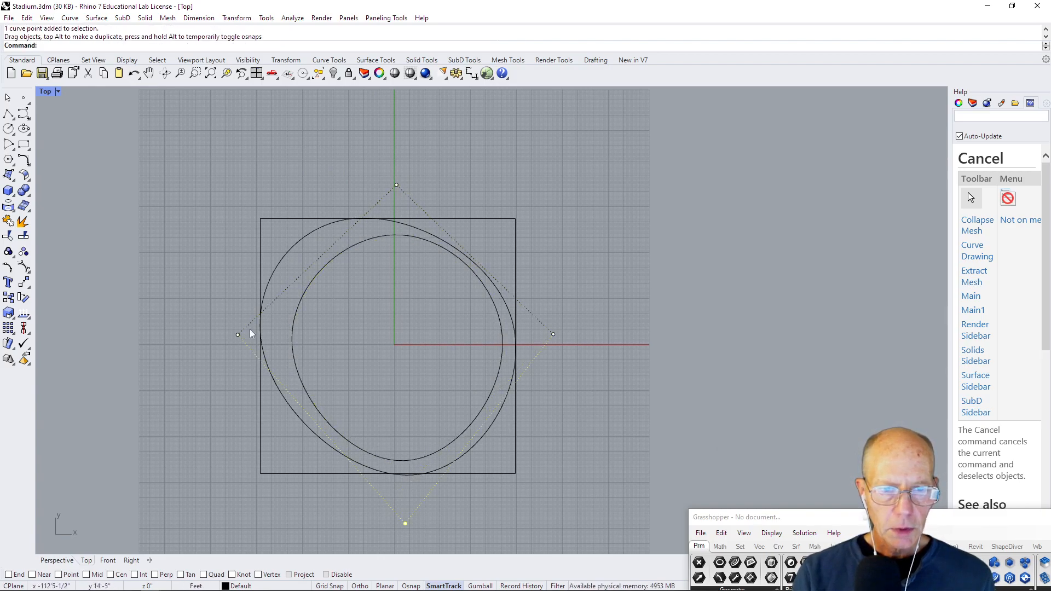
{"action": "left_click_drag", "start_coordinate": [238, 335], "coordinate": [222, 333]}
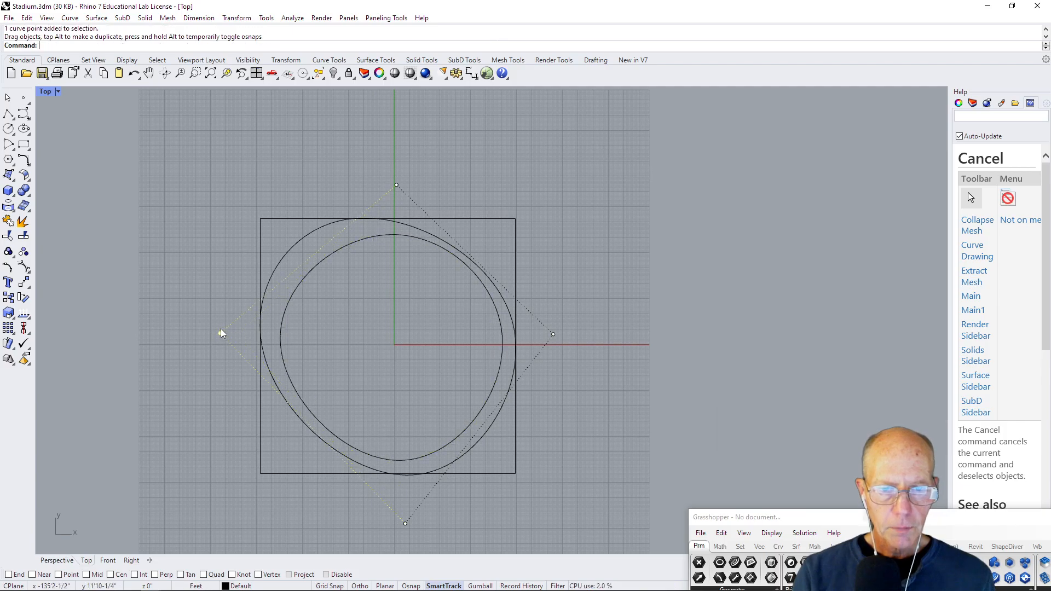
Draw a small third closed four-point curve around the origin, inside the other two curves.
{"action": "left_click", "coordinate": [24, 113]}
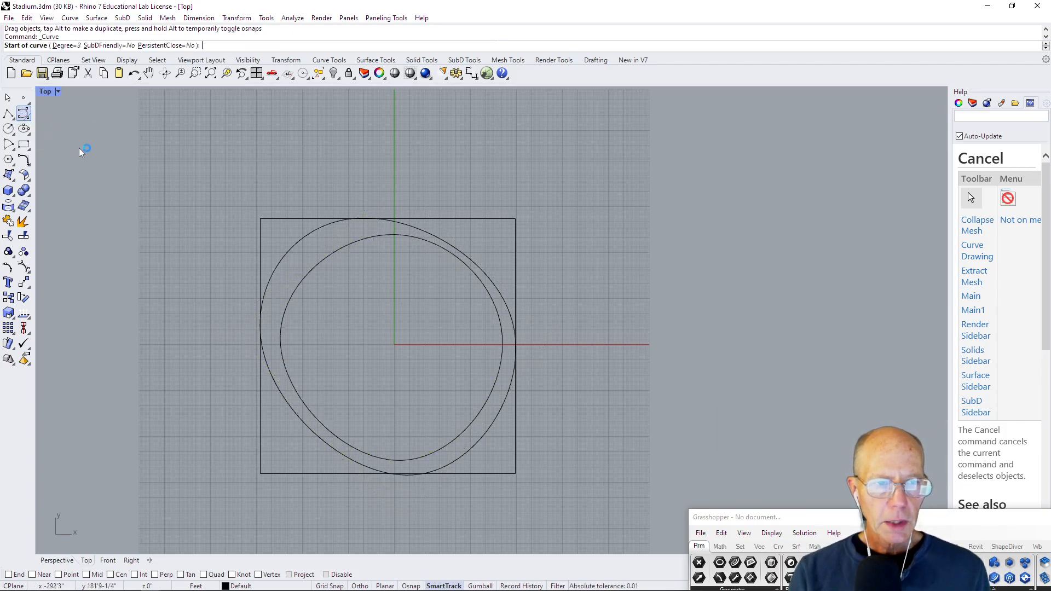
{"action": "left_click", "coordinate": [356, 336]}
{"action": "left_click", "coordinate": [444, 327]}
{"action": "left_click", "coordinate": [411, 379]}
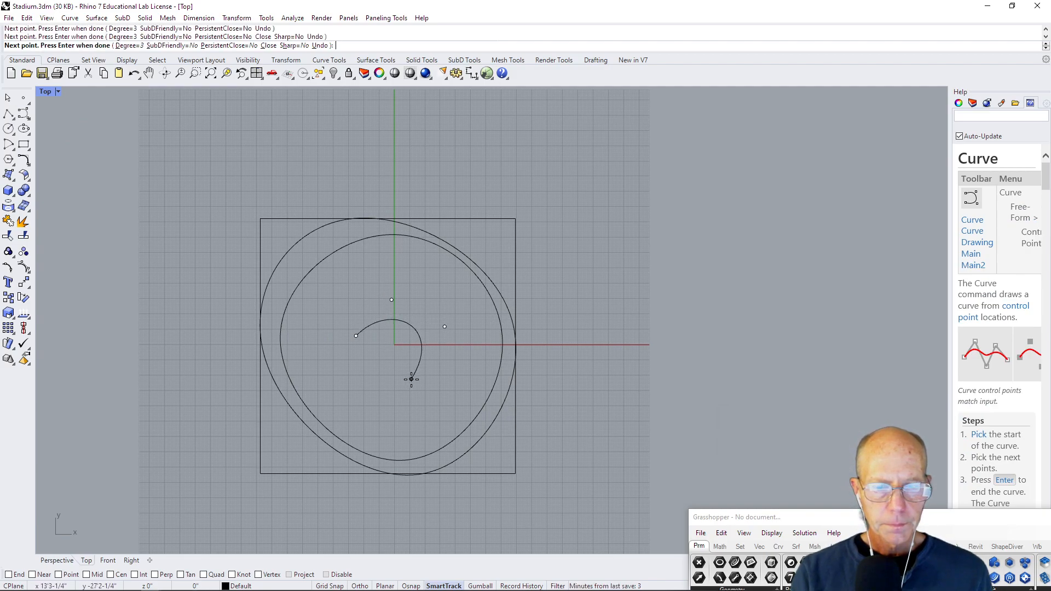
{"action": "left_click", "coordinate": [355, 335]}
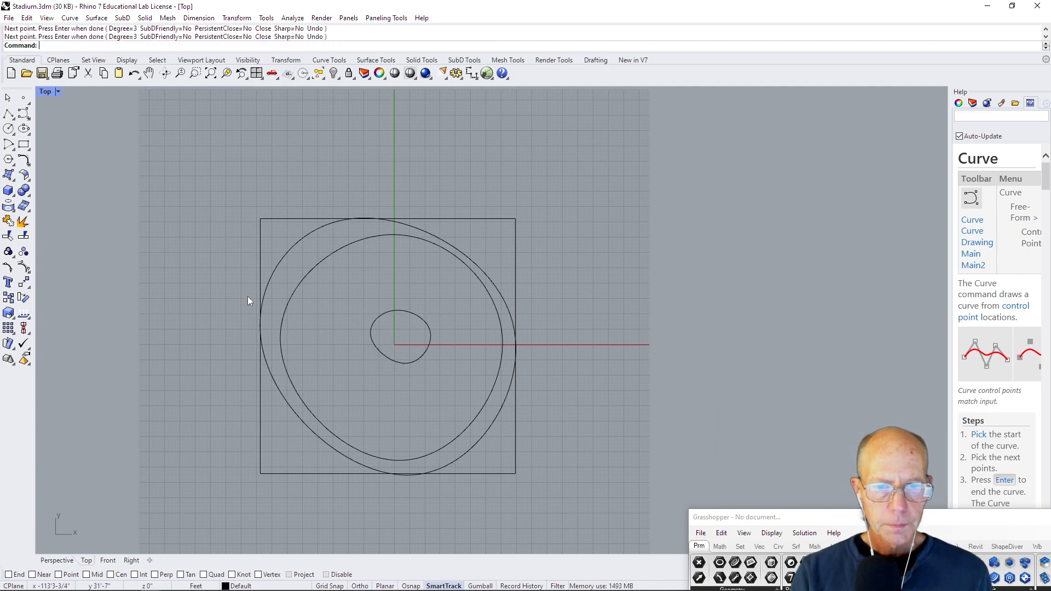
Enlarge the small central curve into an elongated egg shape by moving its four control points outward.
{"action": "left_click", "coordinate": [372, 327]}
{"action": "left_click_drag", "start_coordinate": [392, 300], "coordinate": [383, 265]}
{"action": "left_click_drag", "start_coordinate": [359, 335], "coordinate": [331, 350]}
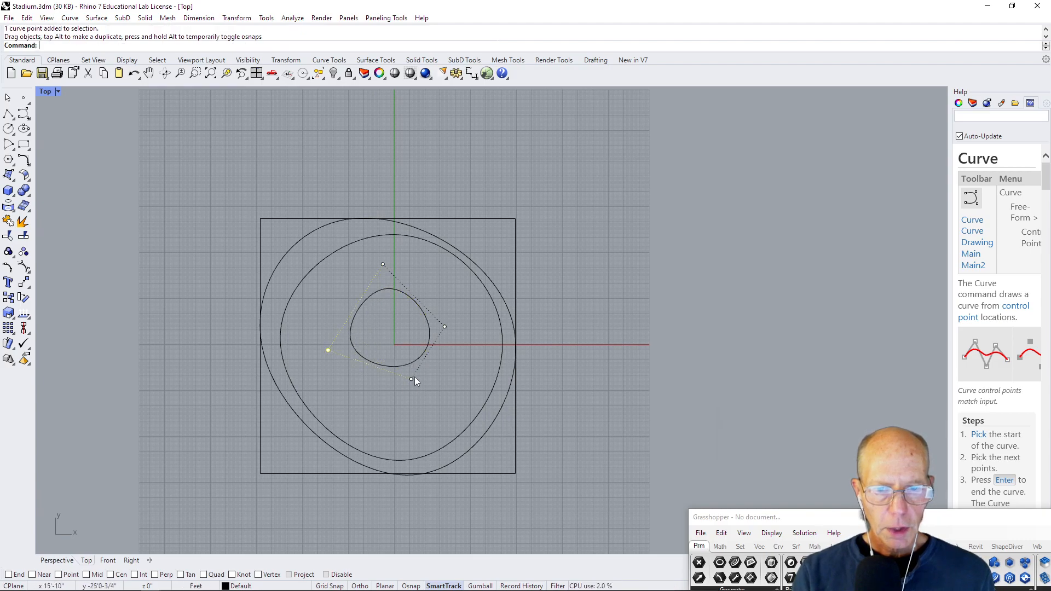
{"action": "left_click_drag", "start_coordinate": [411, 380], "coordinate": [402, 434]}
{"action": "left_click_drag", "start_coordinate": [446, 327], "coordinate": [475, 309]}
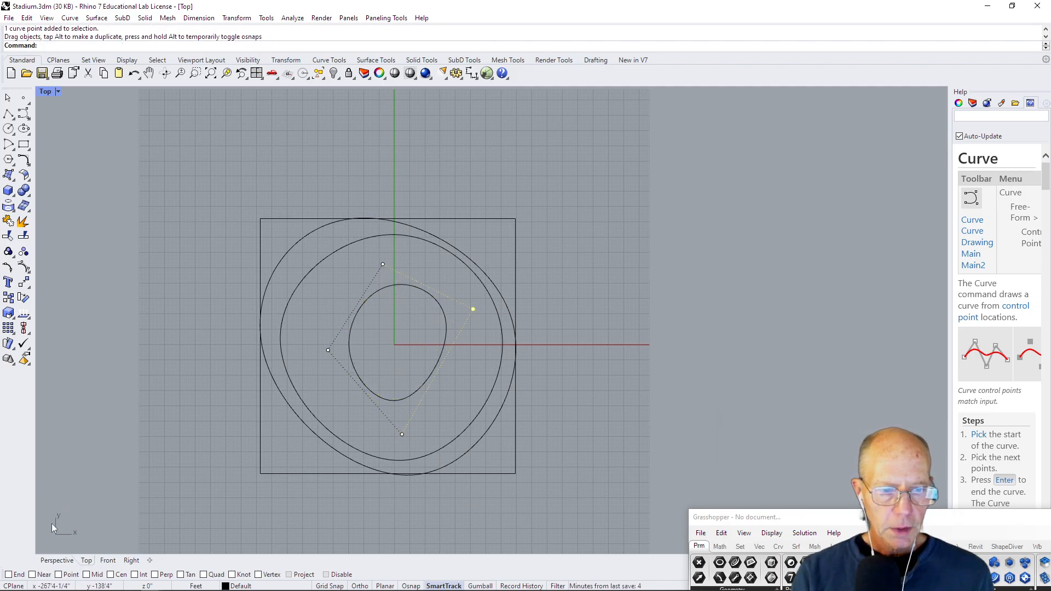
Raise the outermost closed curve vertically above the ground plane by moving it freehand in the Front view.
{"action": "left_click", "coordinate": [57, 560]}
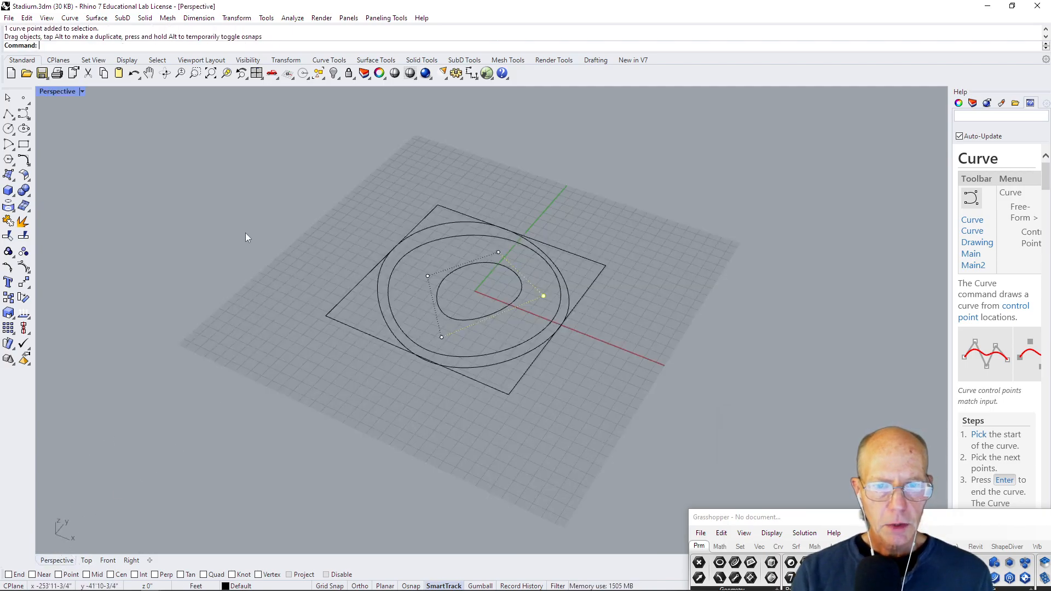
{"action": "left_click", "coordinate": [380, 308]}
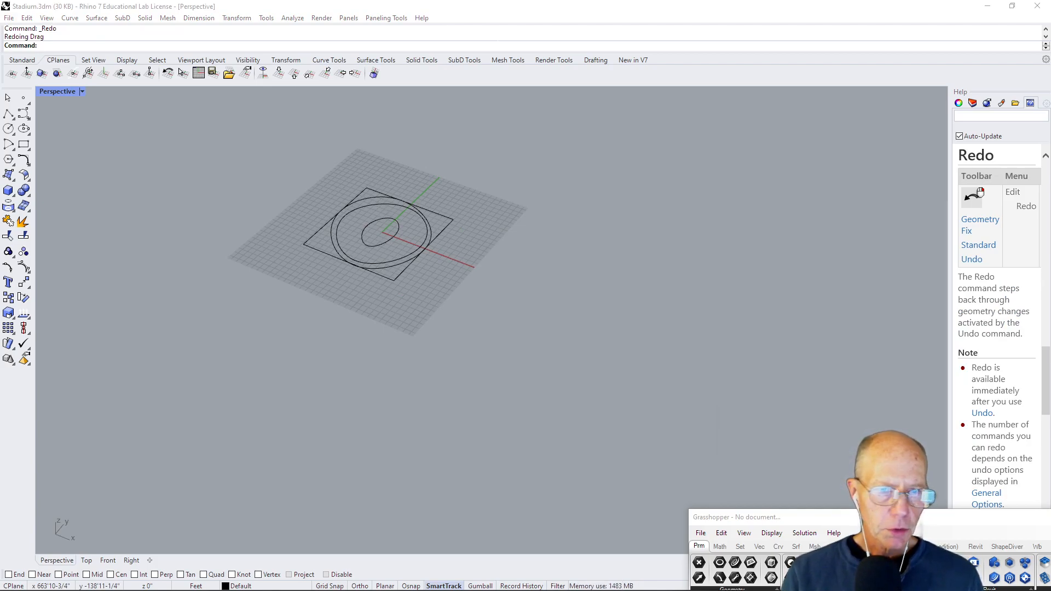
{"action": "scroll", "coordinate": [364, 241], "scroll_direction": "up", "scroll_amount": 5}
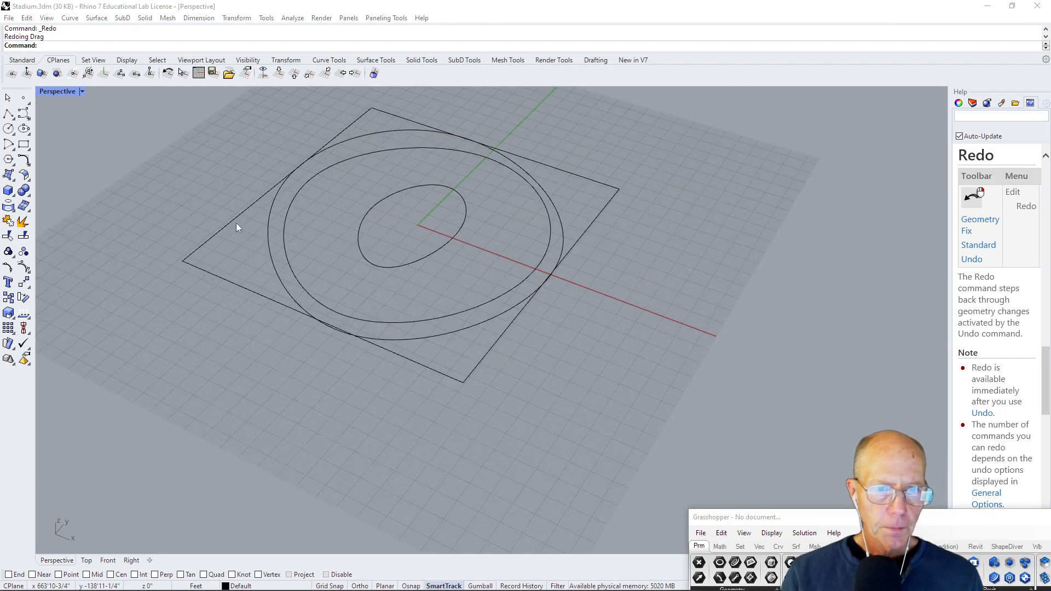
{"action": "left_click", "coordinate": [268, 242]}
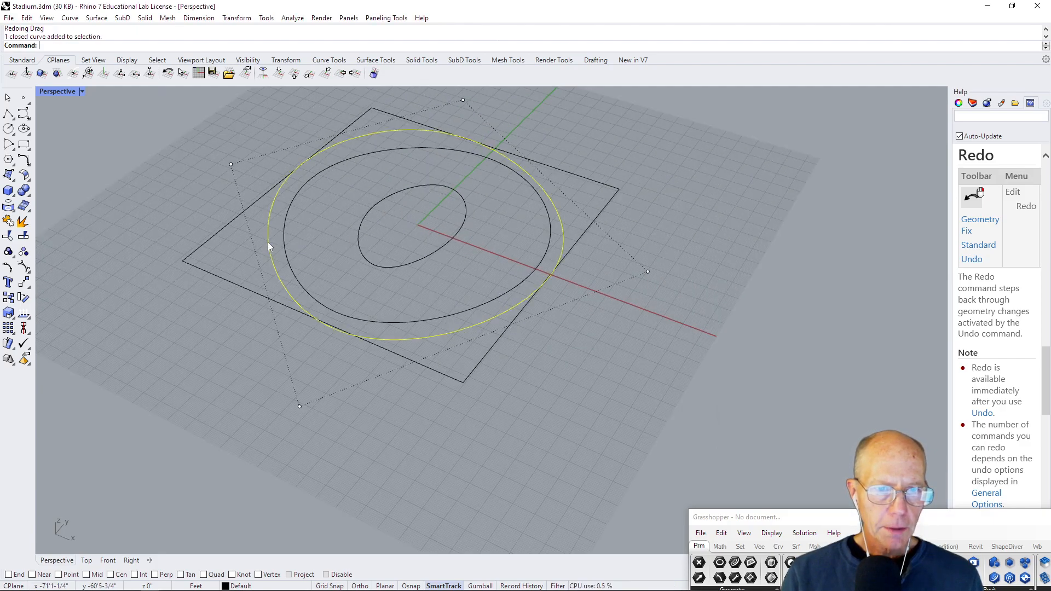
{"action": "left_click", "coordinate": [108, 560]}
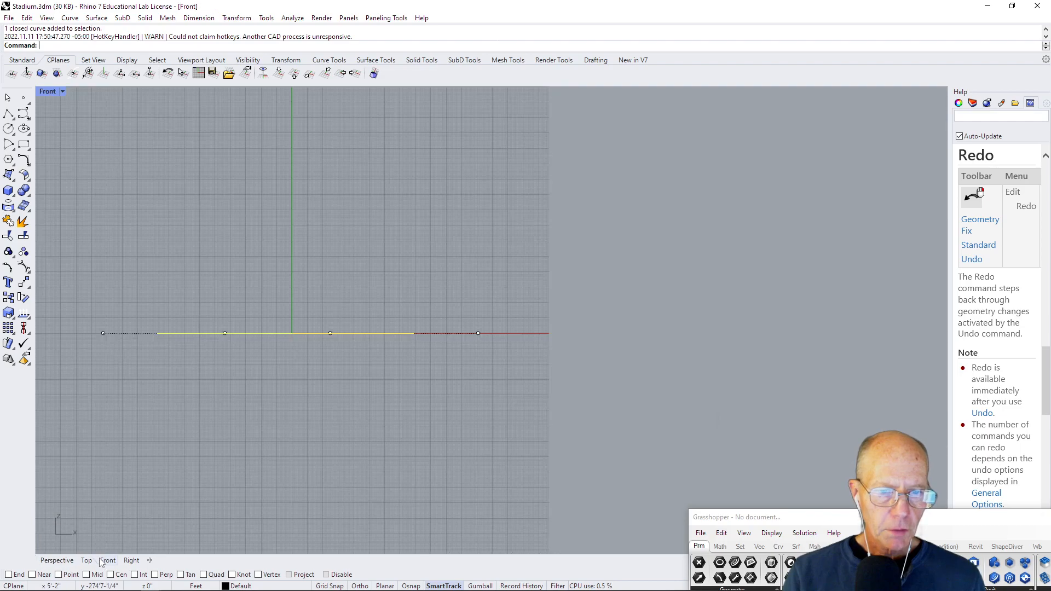
{"action": "left_click_drag", "start_coordinate": [191, 334], "coordinate": [197, 293]}
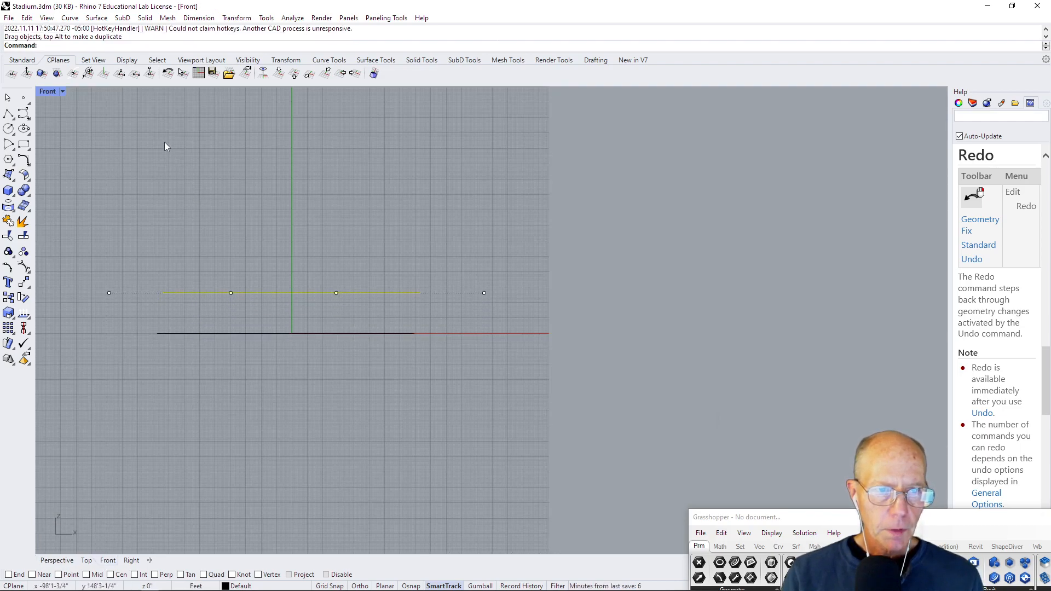
Raise the small egg-shaped central curve in the Front view to a height above the raised outer curve.
{"action": "left_click", "coordinate": [37, 563]}
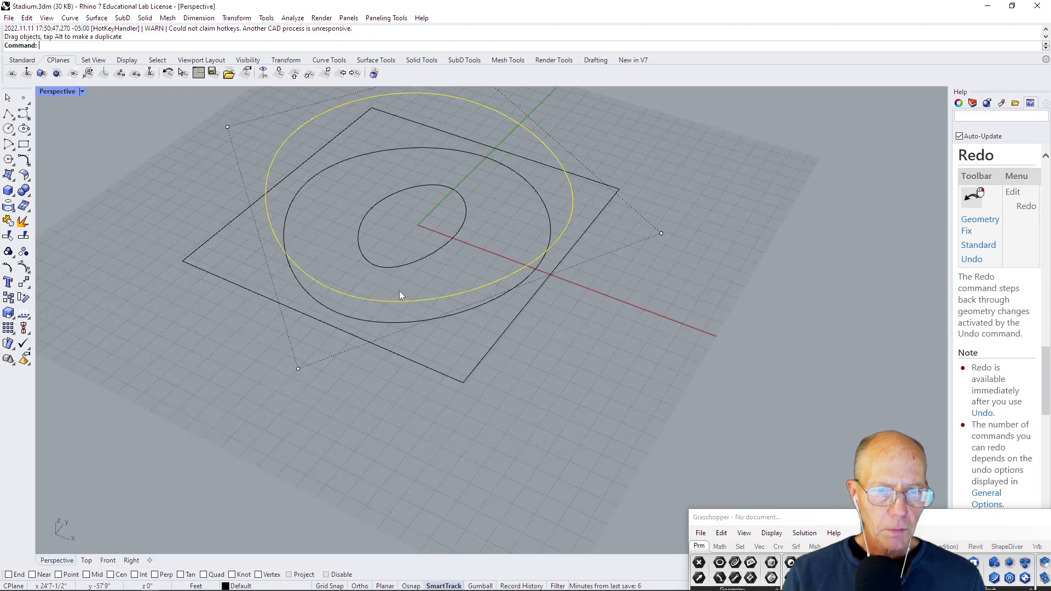
{"action": "left_click", "coordinate": [389, 268]}
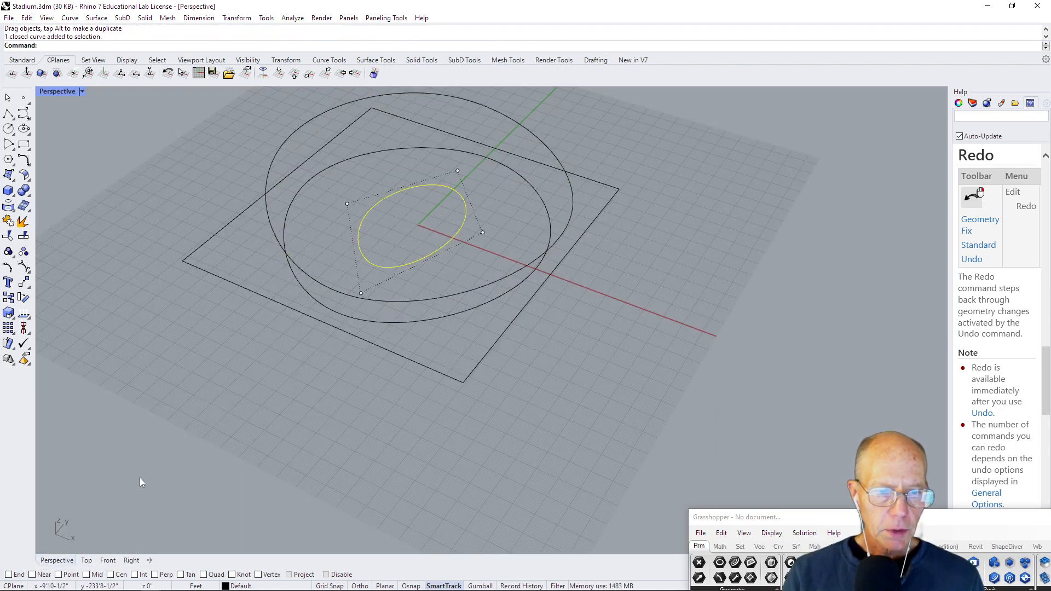
{"action": "left_click", "coordinate": [111, 561]}
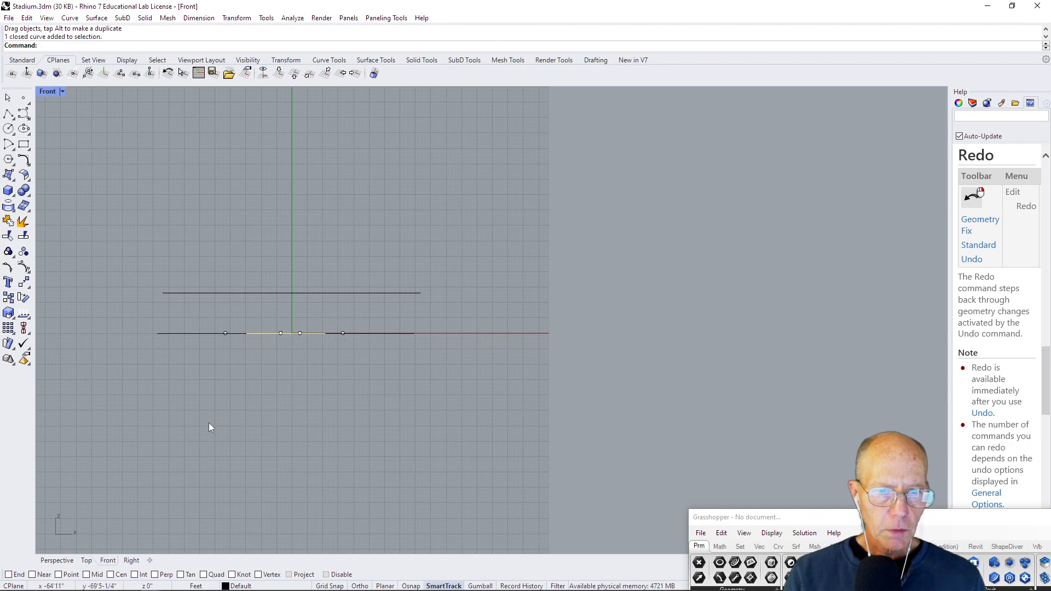
{"action": "left_click_drag", "start_coordinate": [261, 335], "coordinate": [266, 266]}
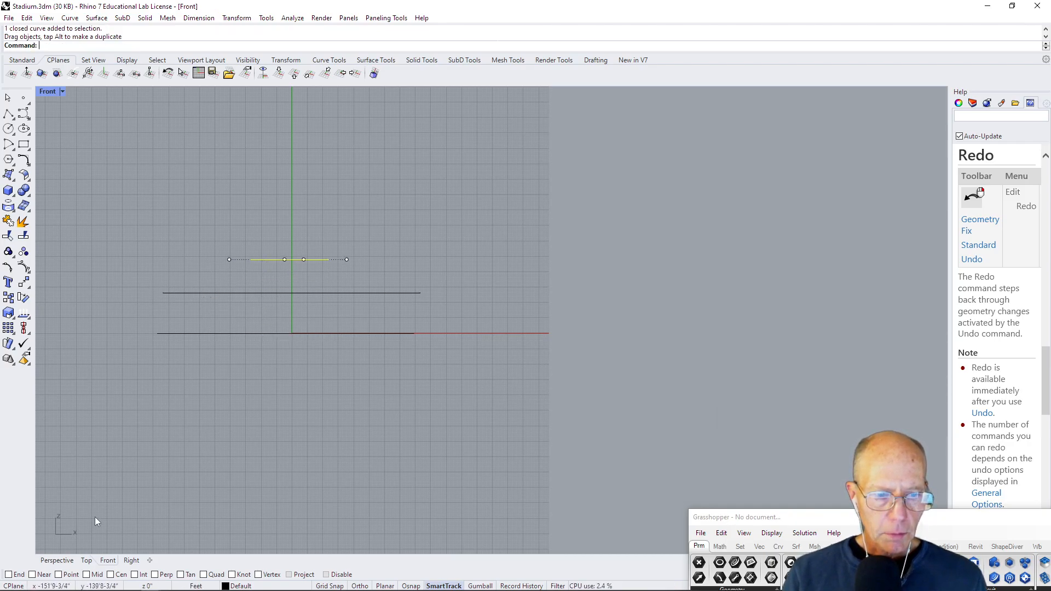
{"action": "left_click", "coordinate": [57, 561]}
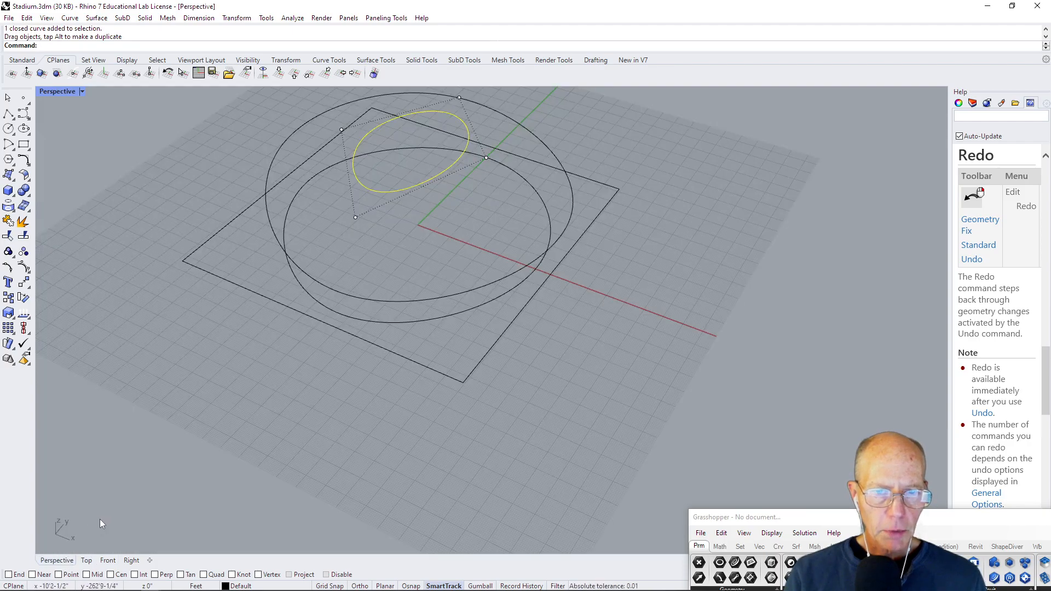